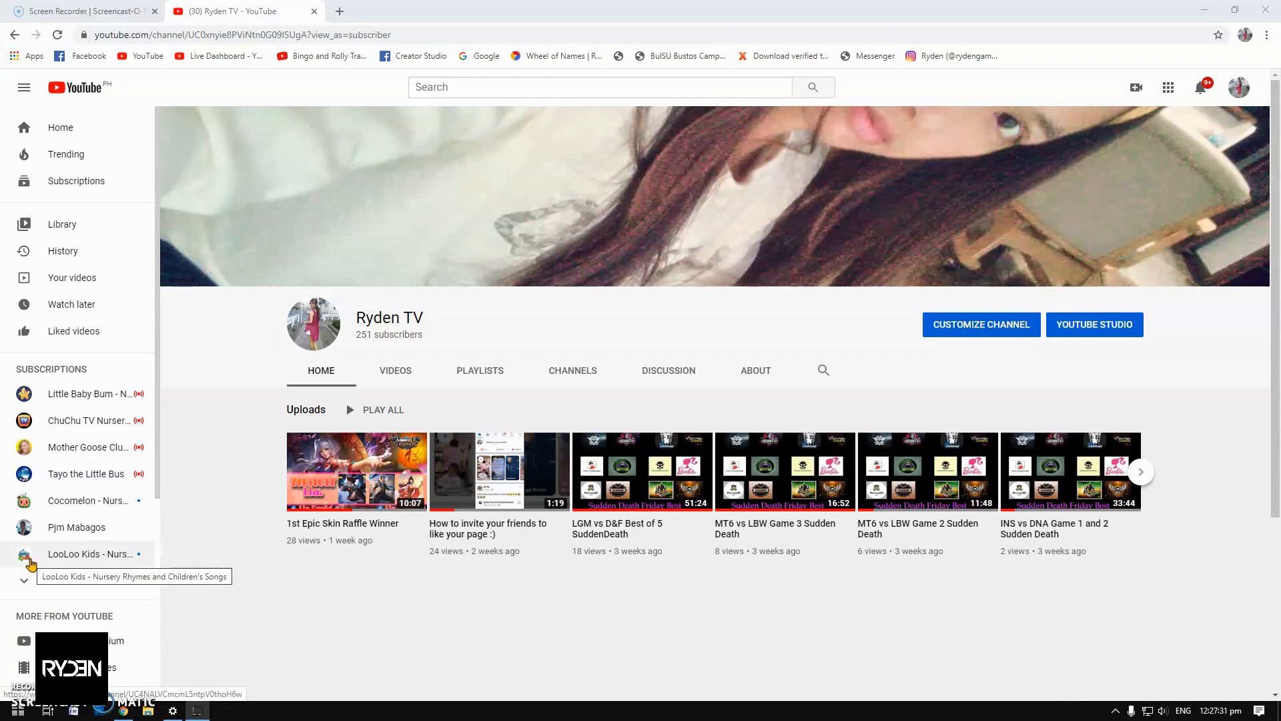
- Search Google for wavepad in a new browser tab
{"action": "left_click", "coordinate": [339, 10]}
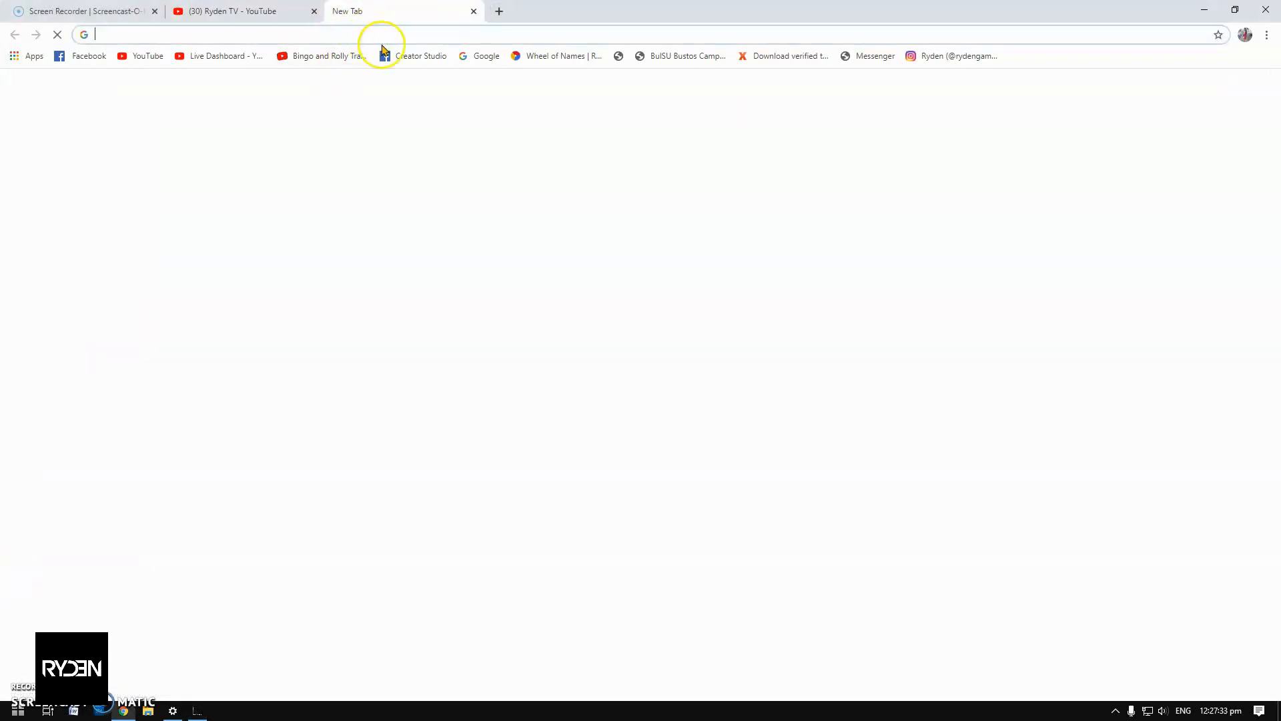
{"action": "left_click", "coordinate": [480, 55]}
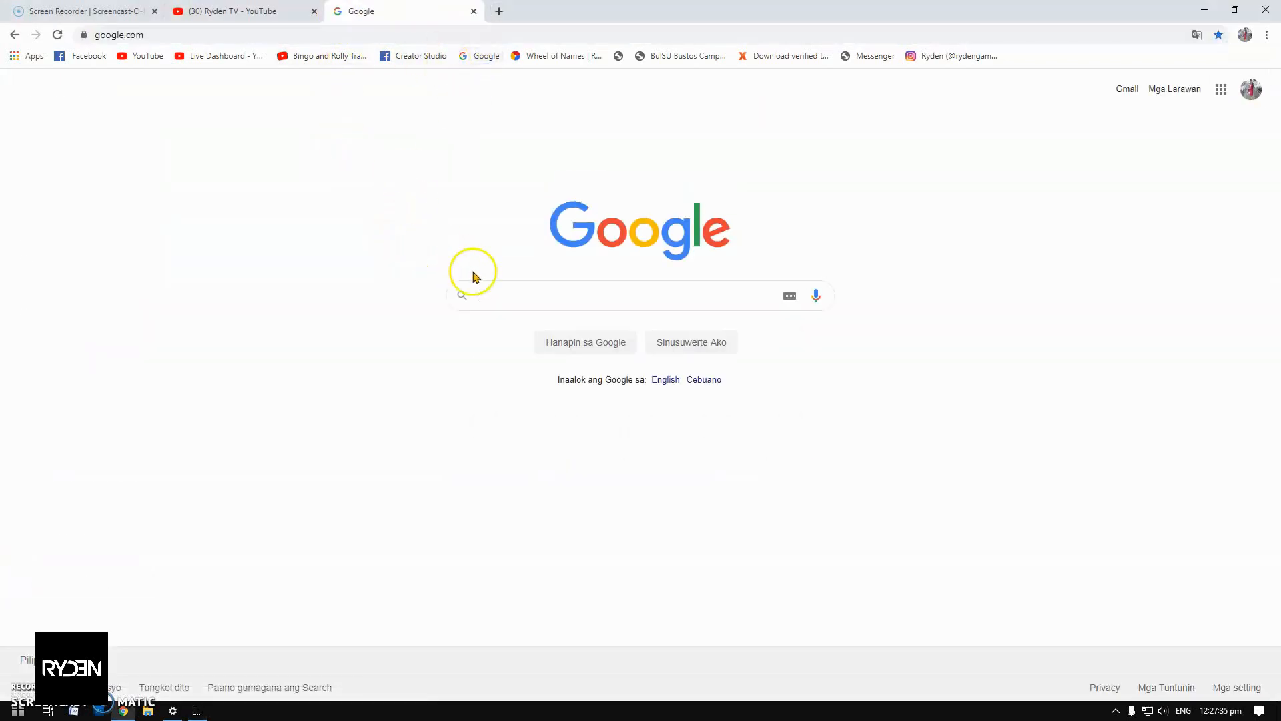
{"action": "type", "text": "wave"}
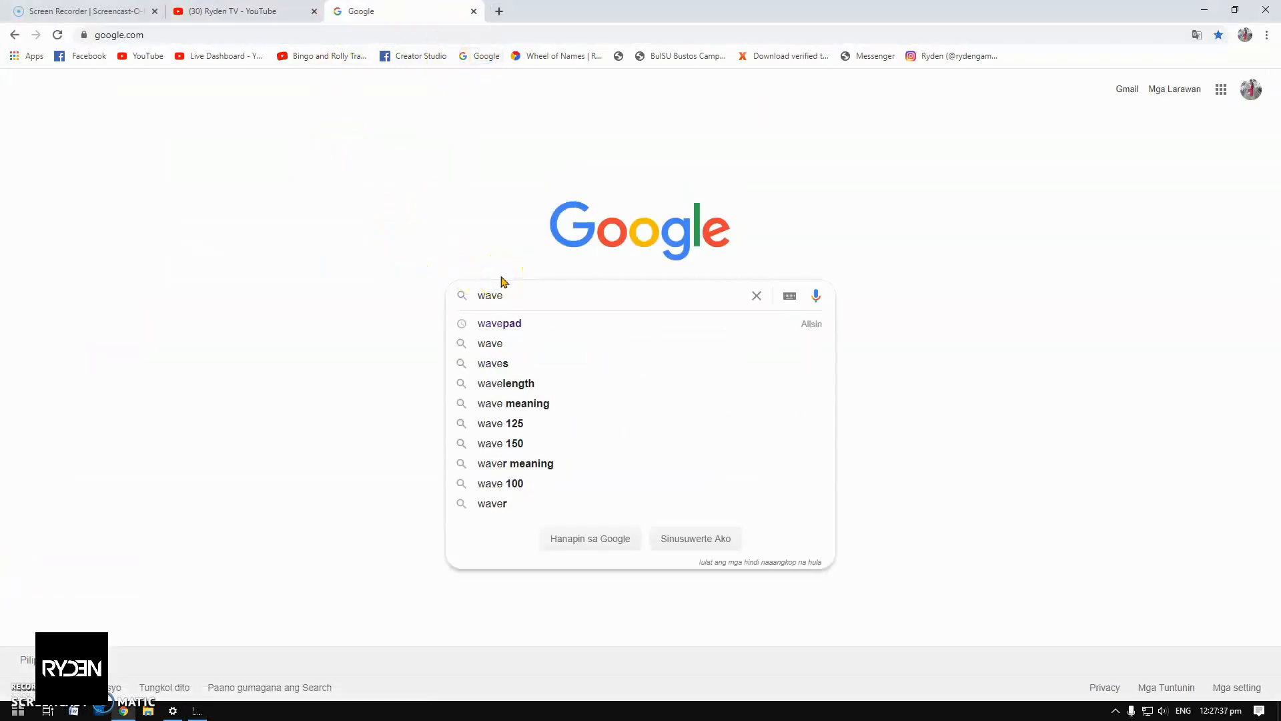
{"action": "left_click", "coordinate": [507, 322]}
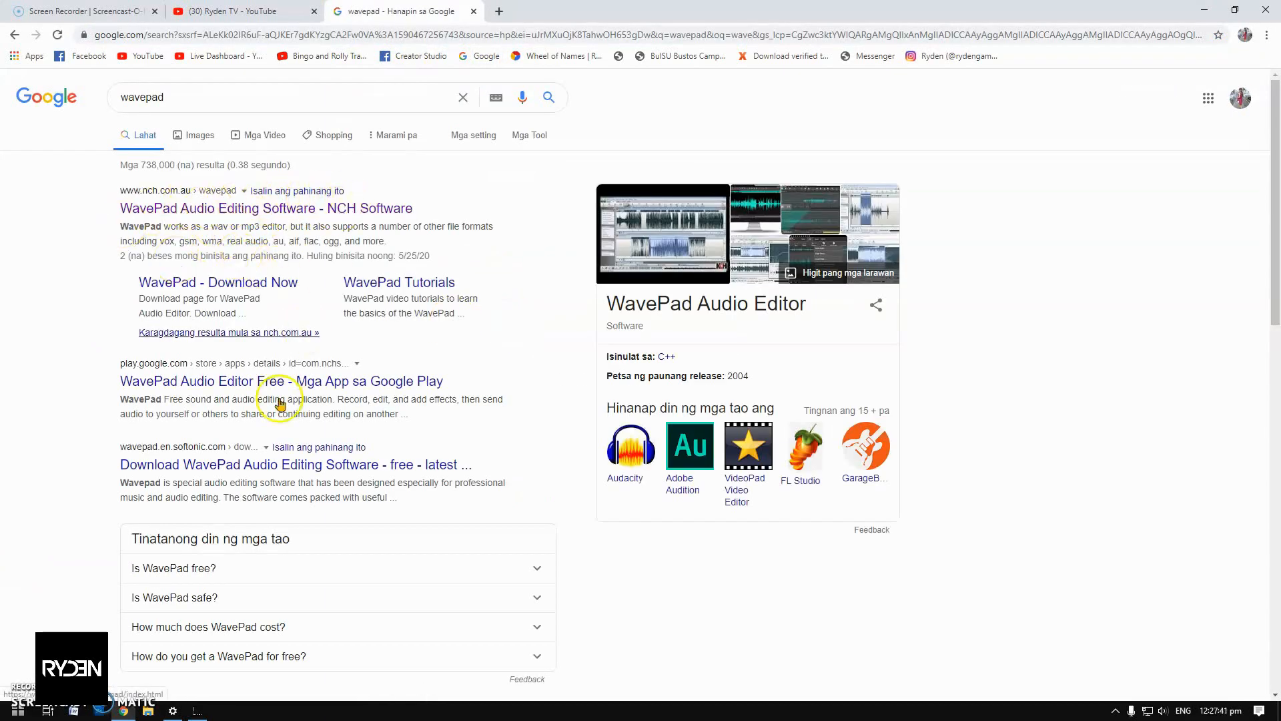
- Launch the WavePadAudioEditingSoftware (1) installer from the Downloads folder
{"action": "left_click", "coordinate": [148, 710]}
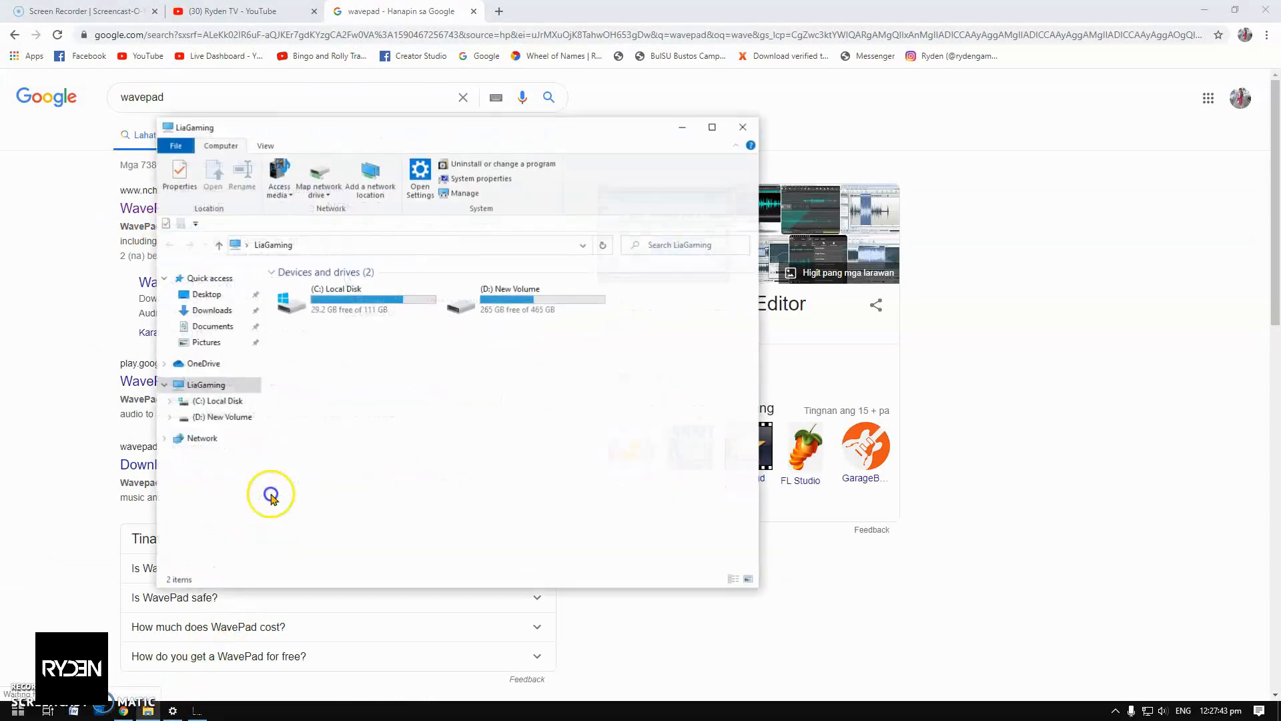
{"action": "left_click", "coordinate": [211, 313]}
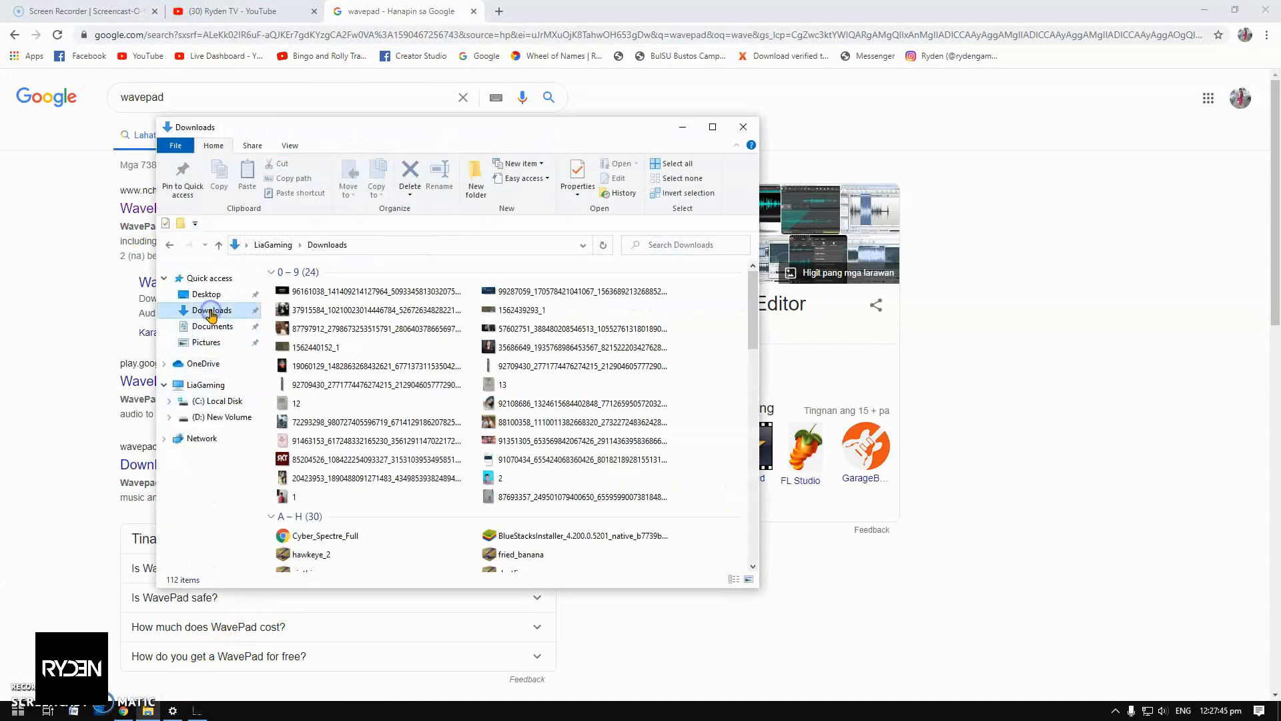
{"action": "scroll", "coordinate": [337, 520], "scroll_direction": "down", "scroll_amount": 4}
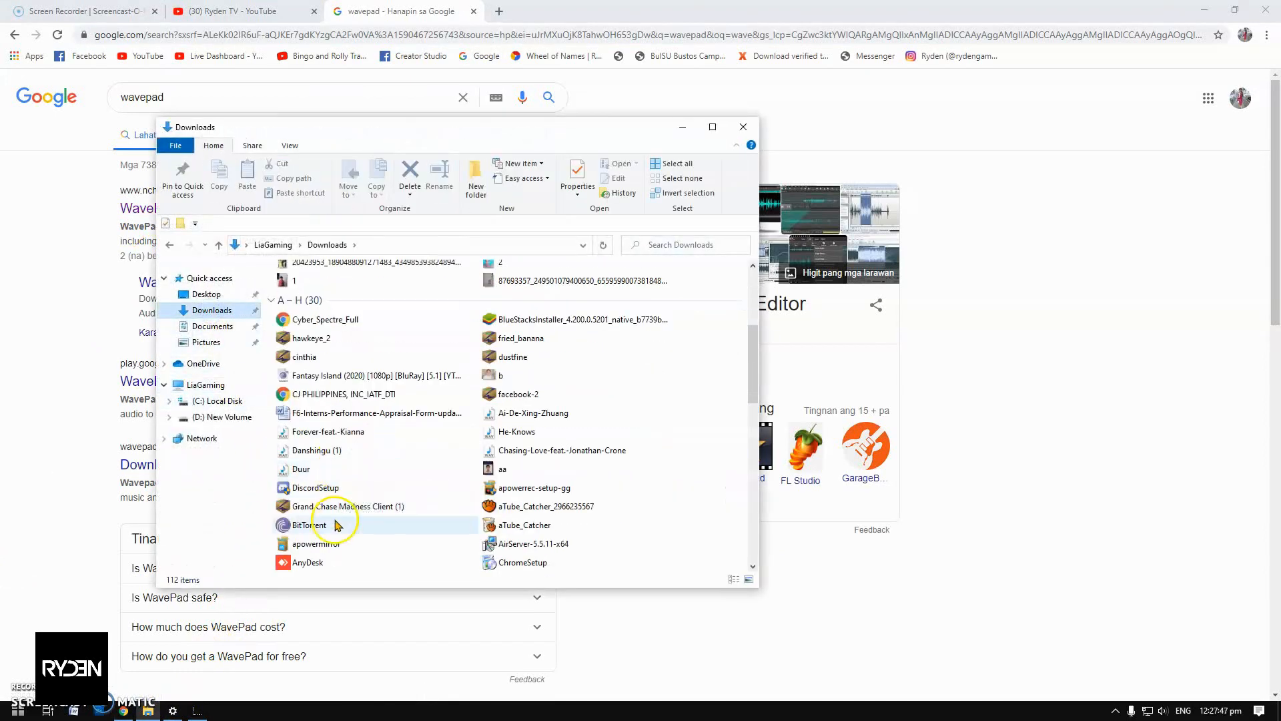
{"action": "scroll", "coordinate": [337, 525], "scroll_direction": "down", "scroll_amount": 9}
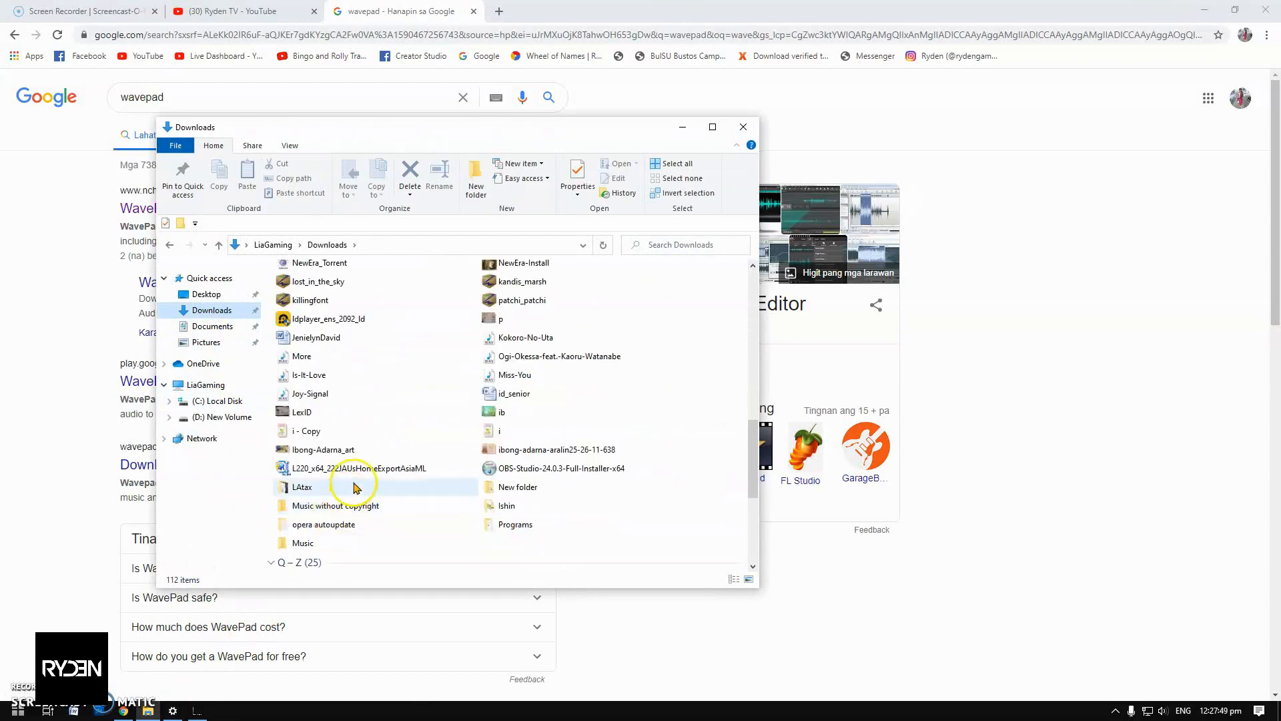
{"action": "scroll", "coordinate": [353, 488], "scroll_direction": "down", "scroll_amount": 5}
{"action": "left_click", "coordinate": [321, 375]}
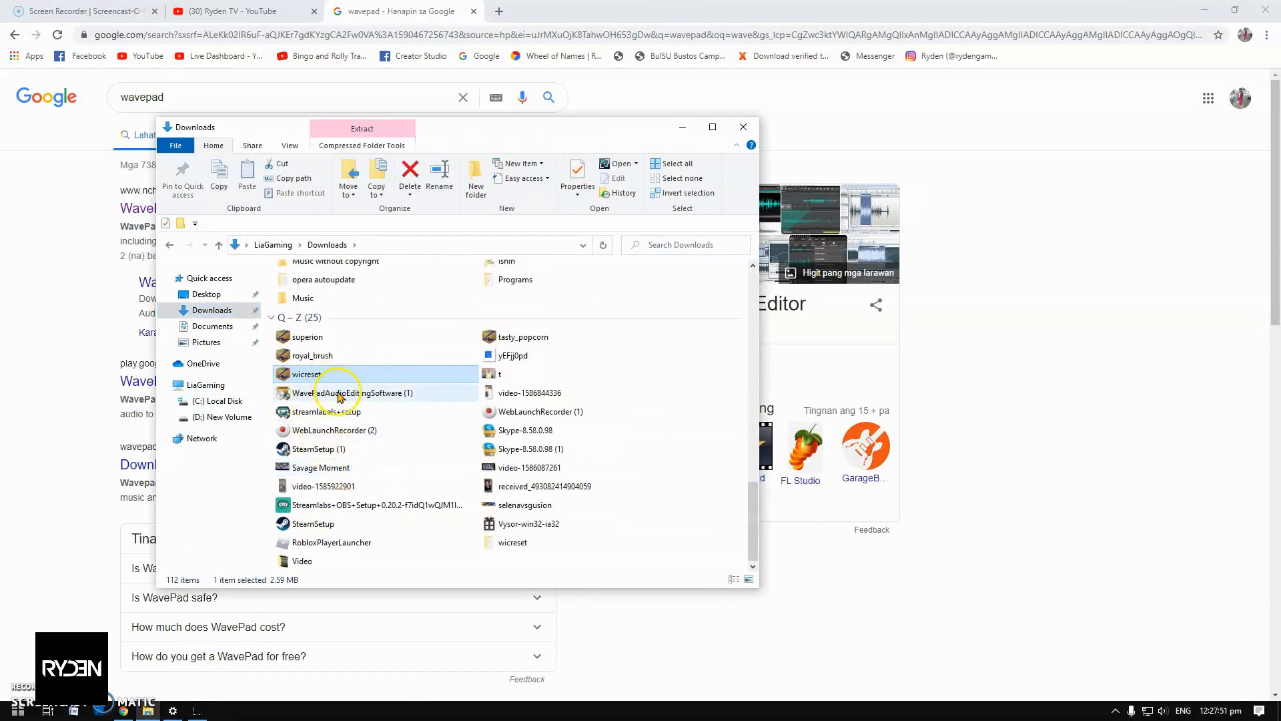
{"action": "left_click", "coordinate": [340, 395]}
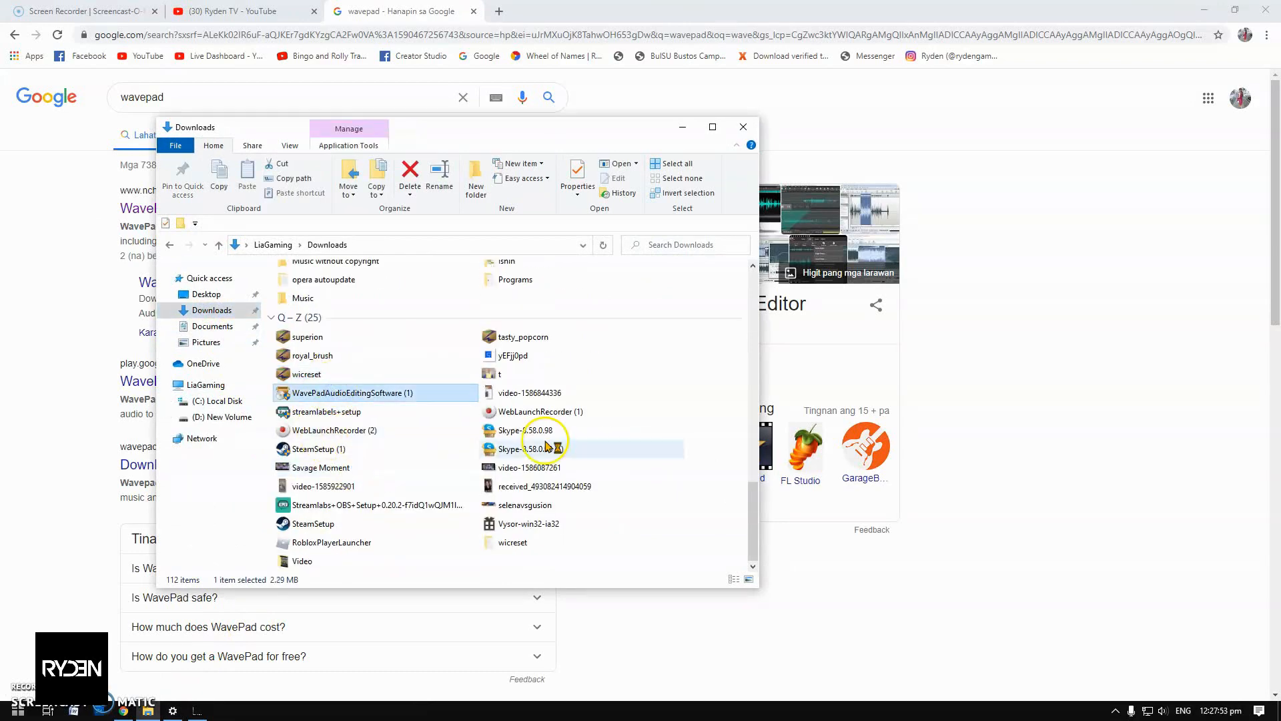
- Install WavePad and minimize the file window and the browser to reveal it
{"action": "left_click", "coordinate": [731, 490]}
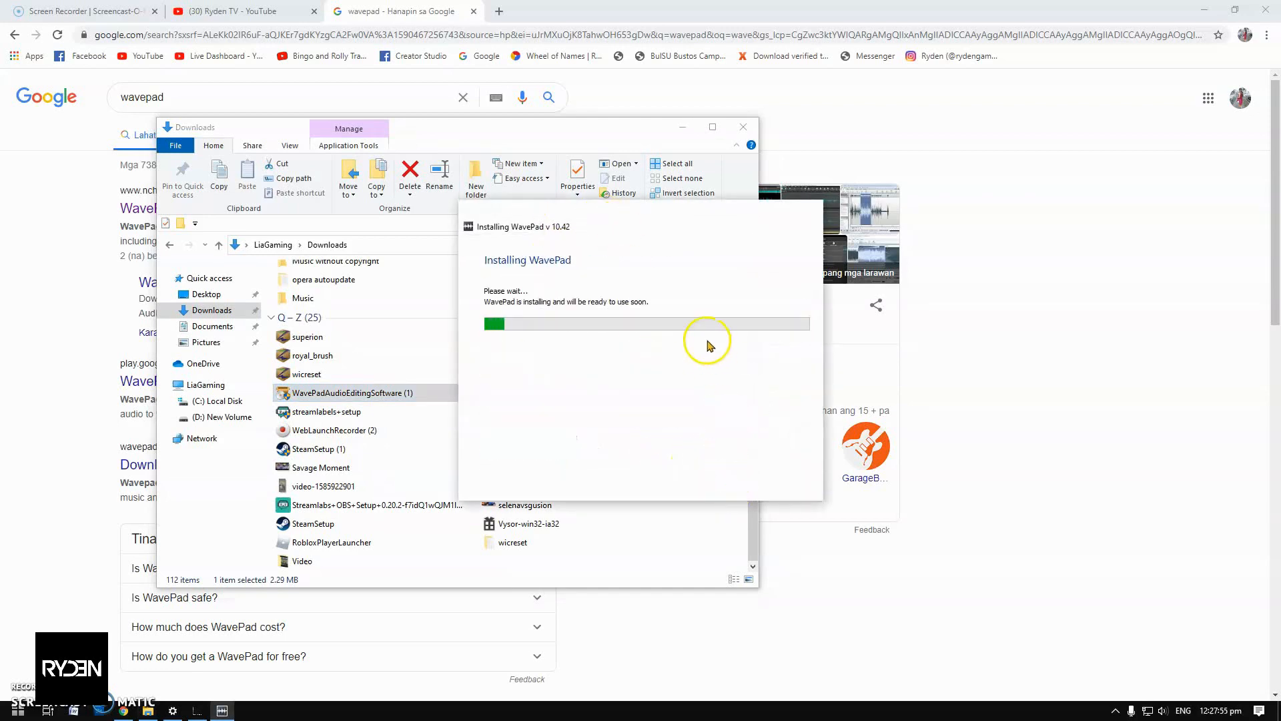
{"action": "left_click", "coordinate": [680, 127]}
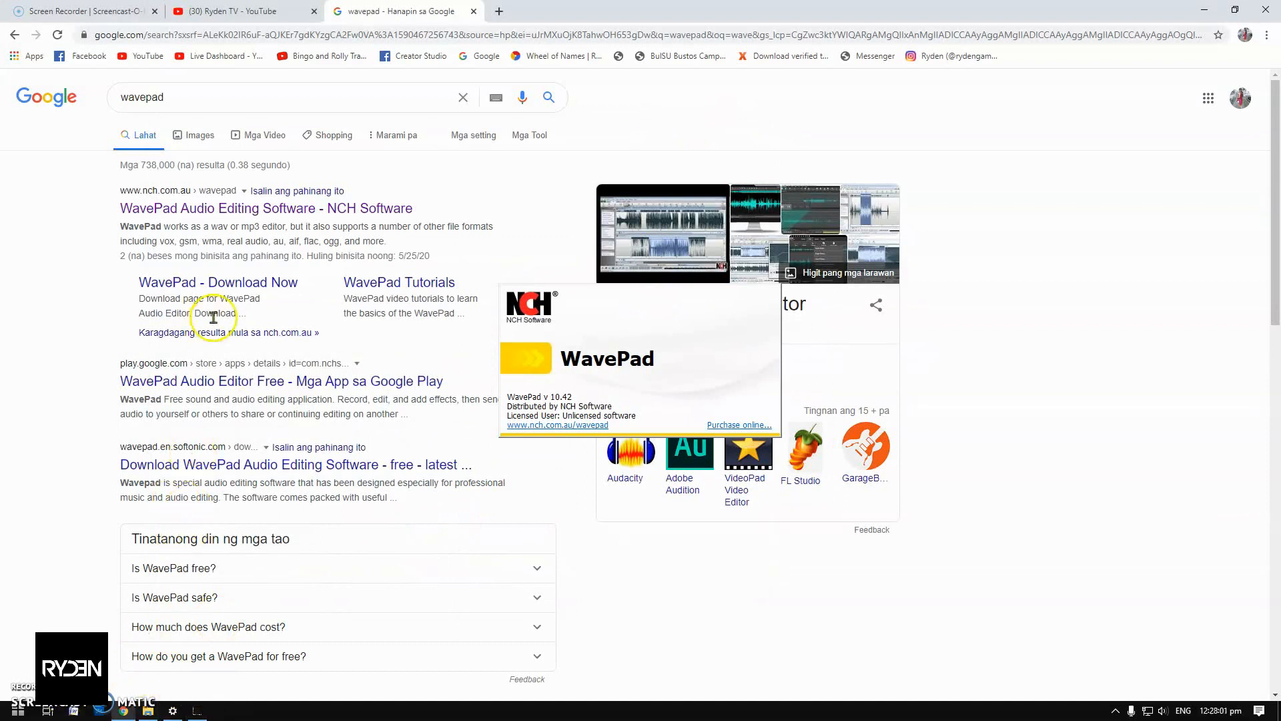
{"action": "left_click", "coordinate": [1207, 10]}
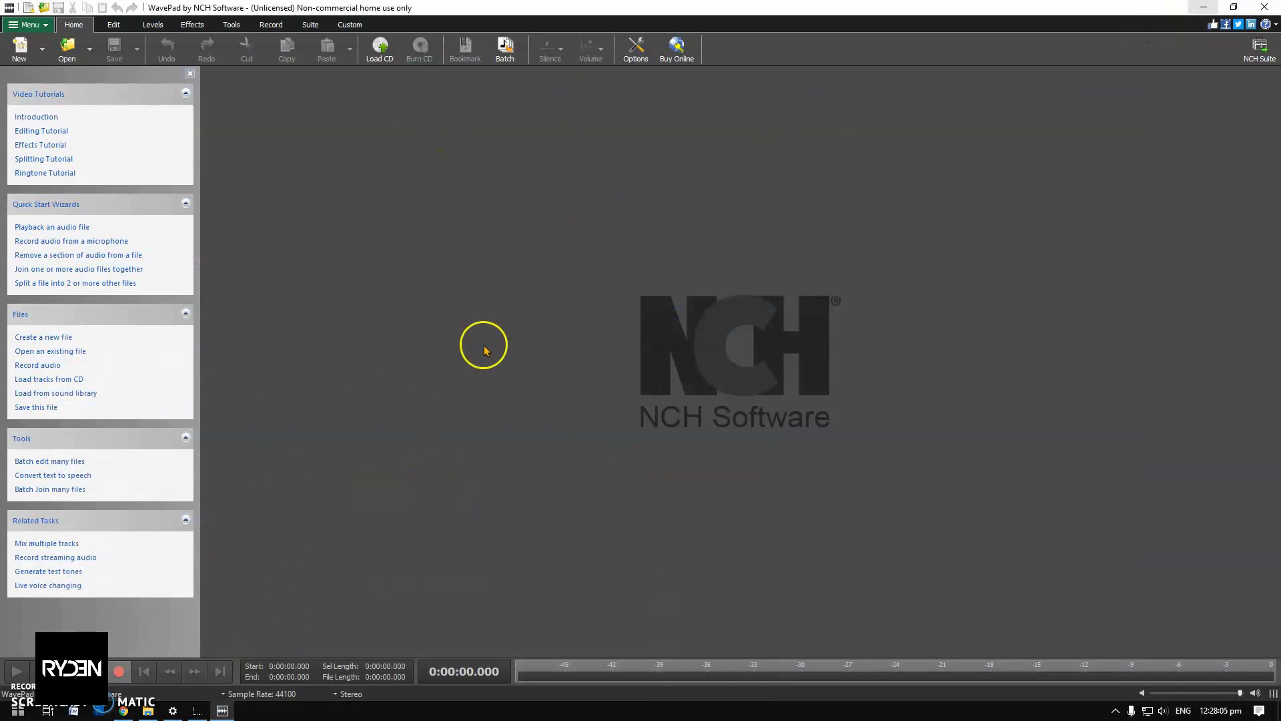
- Browse in File Explorer to the Movies folder inside Streaming Files on drive D
{"action": "left_click", "coordinate": [148, 710]}
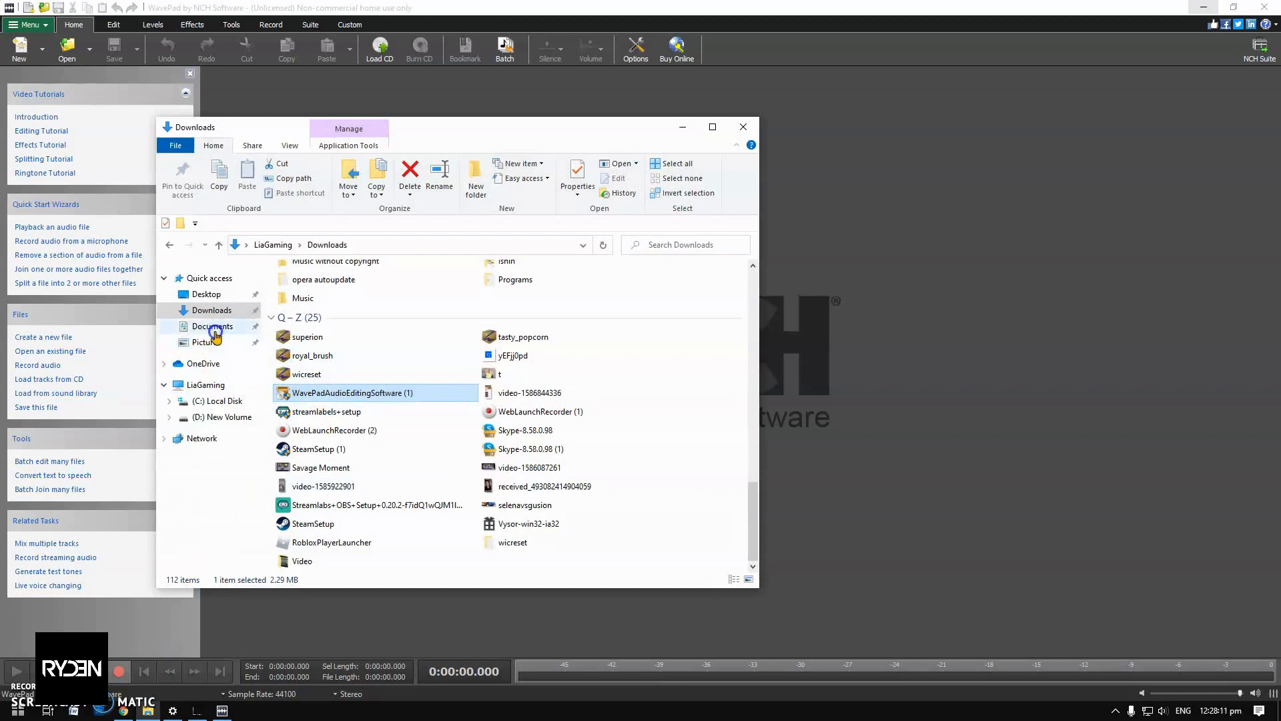
{"action": "left_click", "coordinate": [217, 418]}
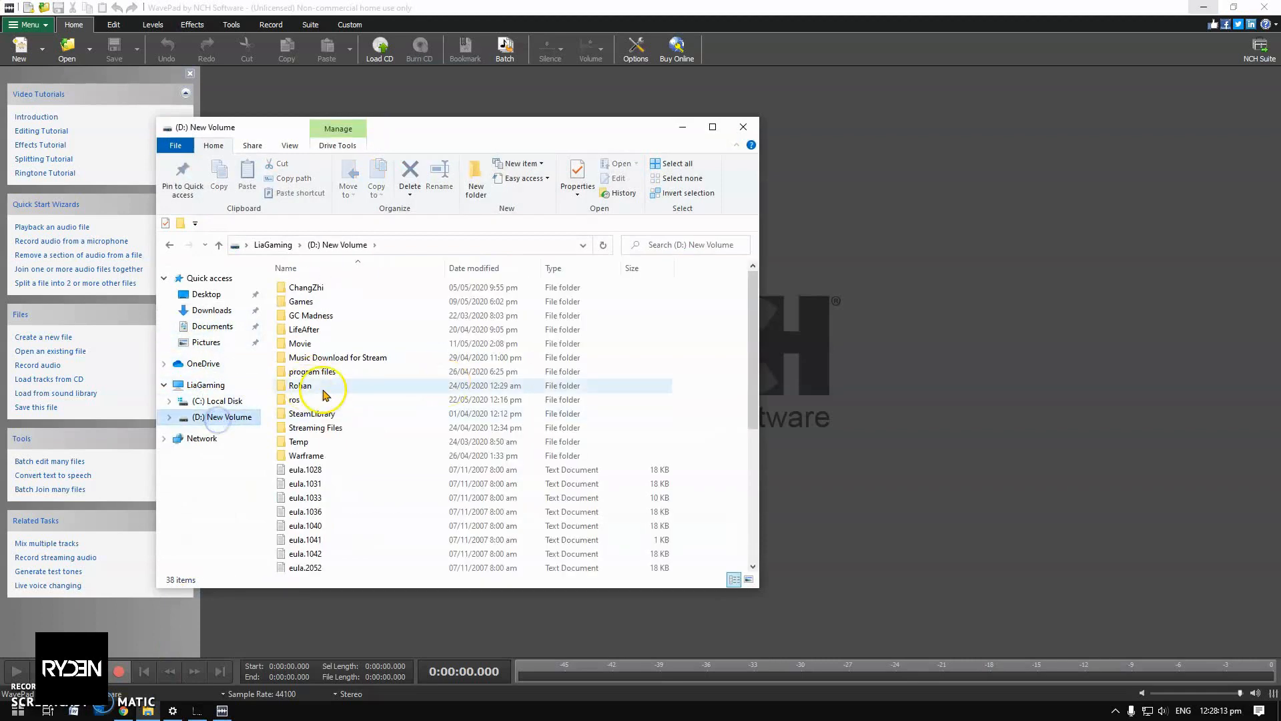
{"action": "scroll", "coordinate": [329, 467], "scroll_direction": "down", "scroll_amount": 4}
{"action": "scroll", "coordinate": [338, 479], "scroll_direction": "up", "scroll_amount": 4}
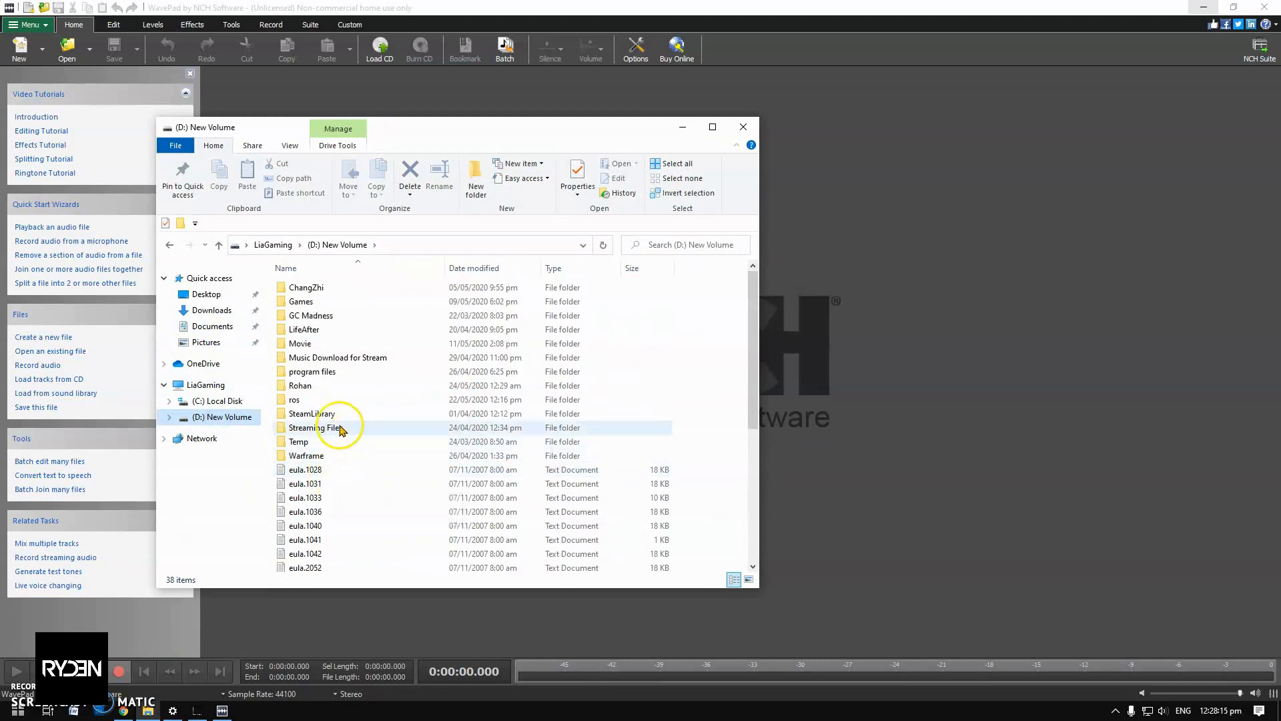
{"action": "double_click", "coordinate": [340, 430]}
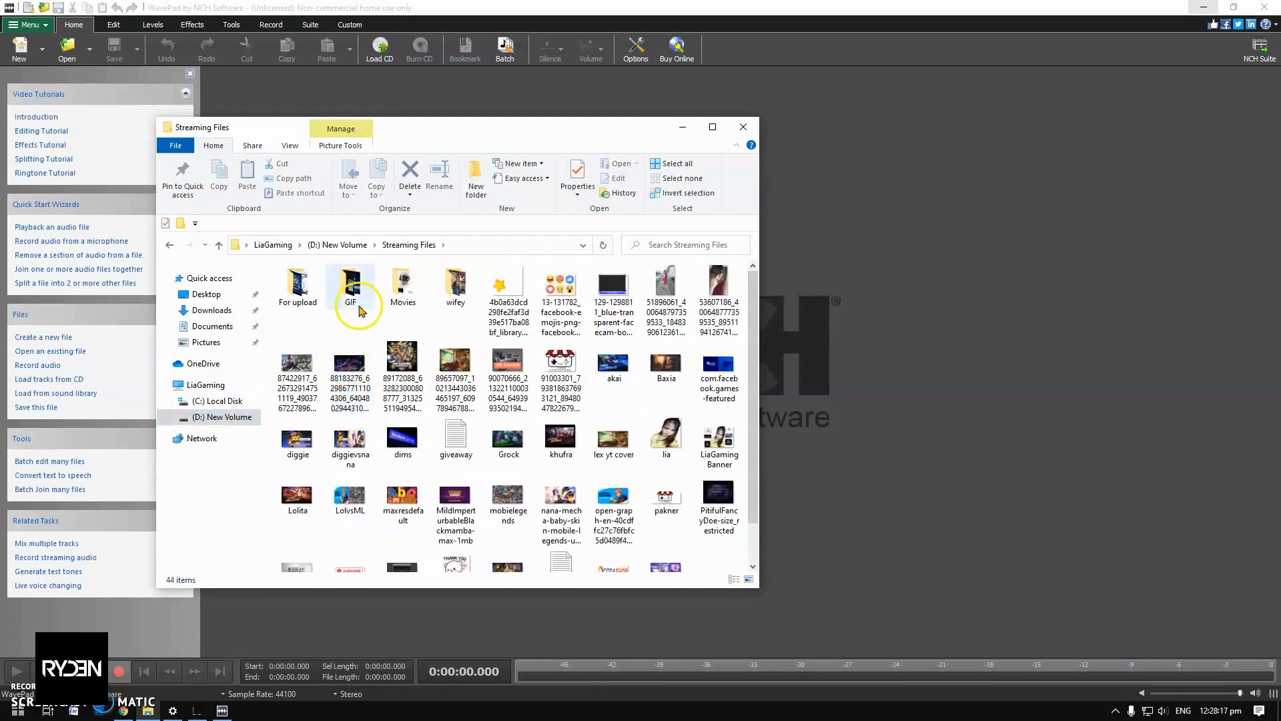
{"action": "left_click", "coordinate": [402, 298]}
{"action": "double_click", "coordinate": [402, 298]}
{"action": "scroll", "coordinate": [443, 343], "scroll_direction": "down", "scroll_amount": 1}
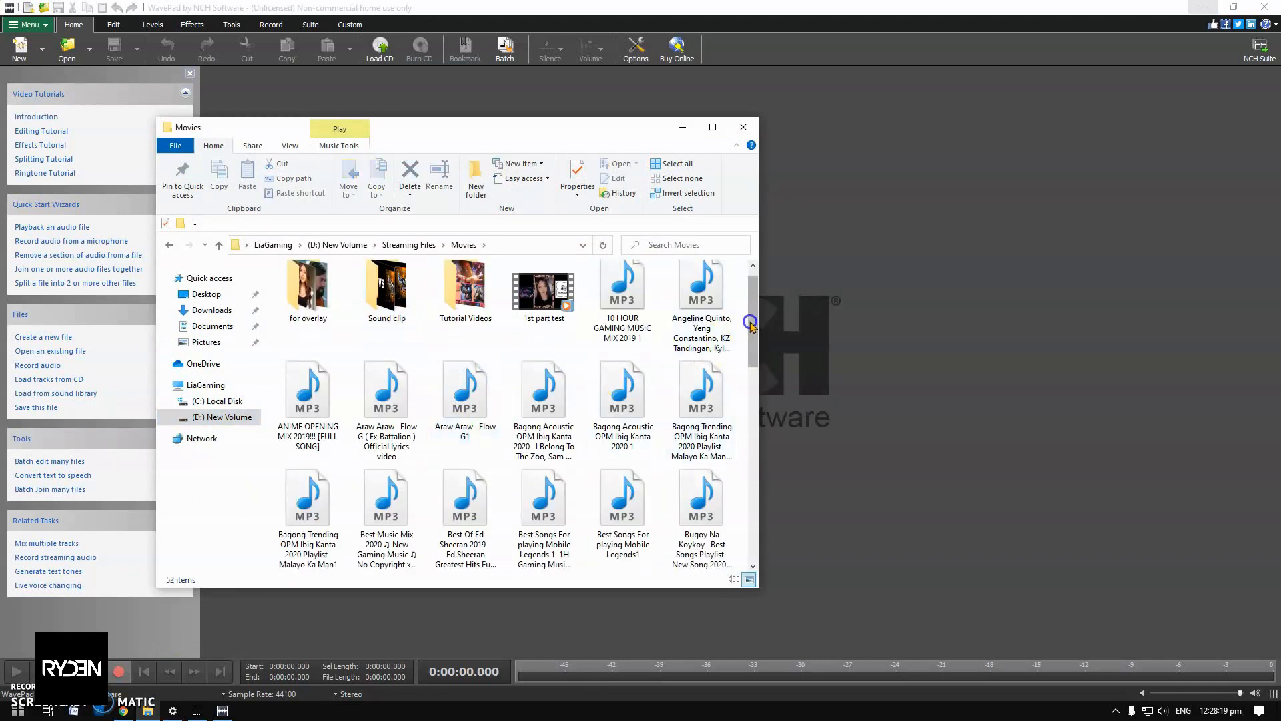
- Load the Rivermaya Best Songs MP3 from the Movies folder into WavePad and minimize File Explorer
{"action": "left_click_drag", "start_coordinate": [747, 314], "coordinate": [747, 472]}
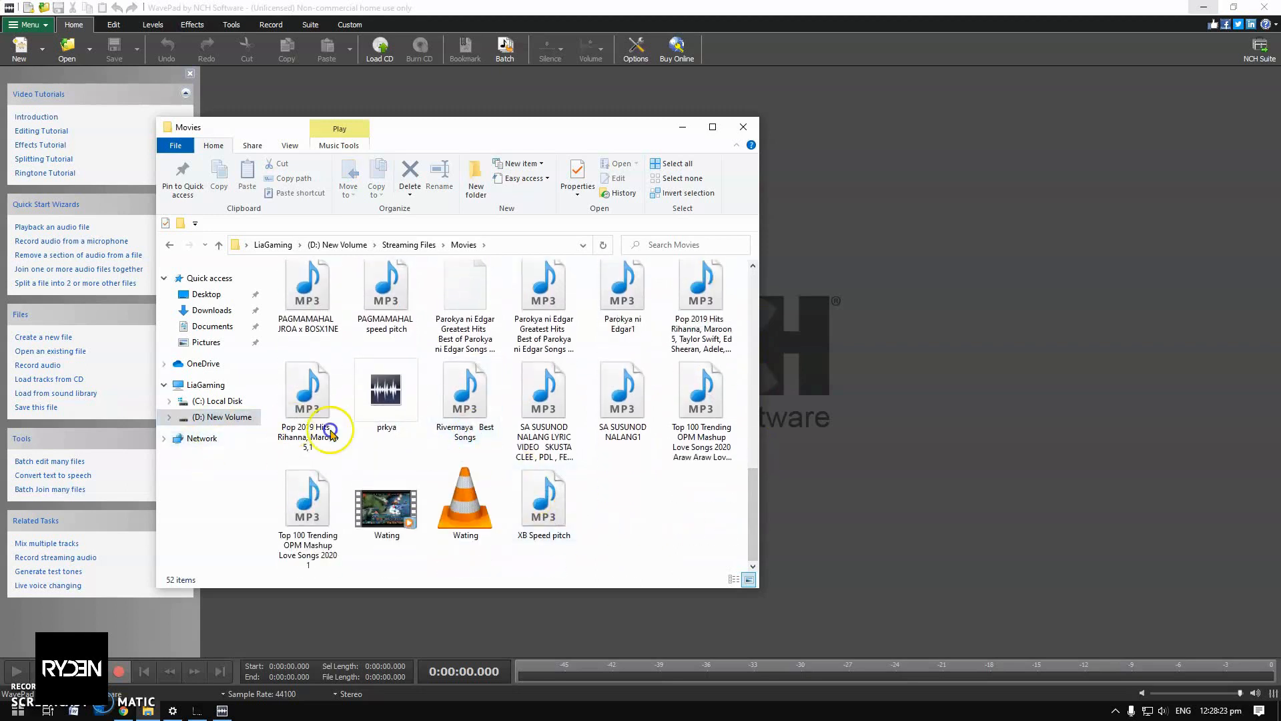
{"action": "left_click_drag", "start_coordinate": [460, 397], "coordinate": [902, 408]}
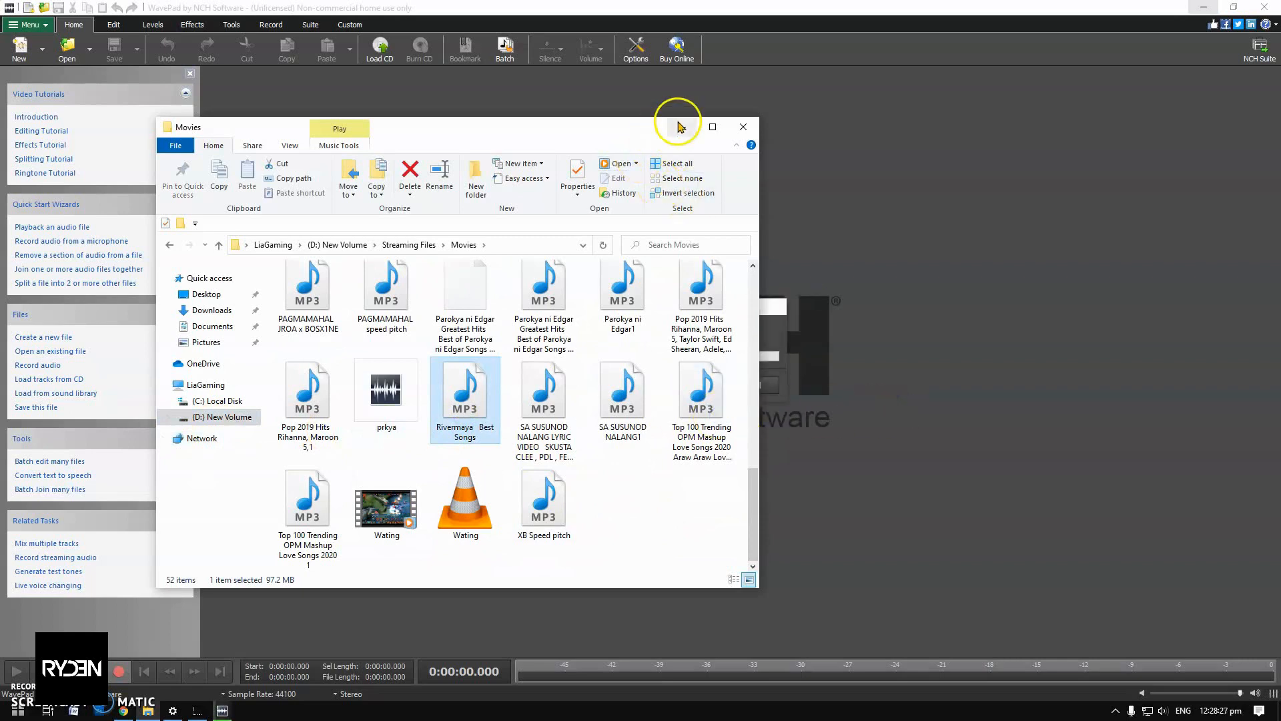
{"action": "left_click", "coordinate": [679, 127]}
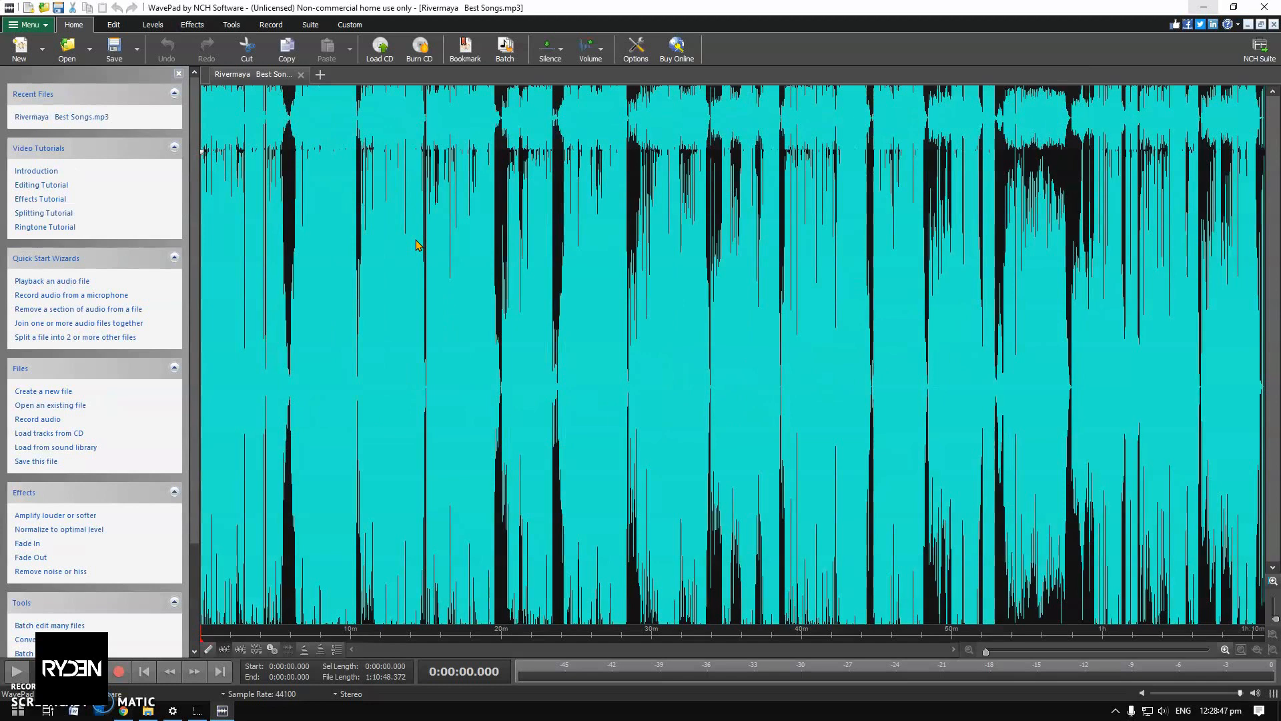
- Listen to the opening seconds of the loaded song at its original speed and stop playback
{"action": "left_click", "coordinate": [17, 666]}
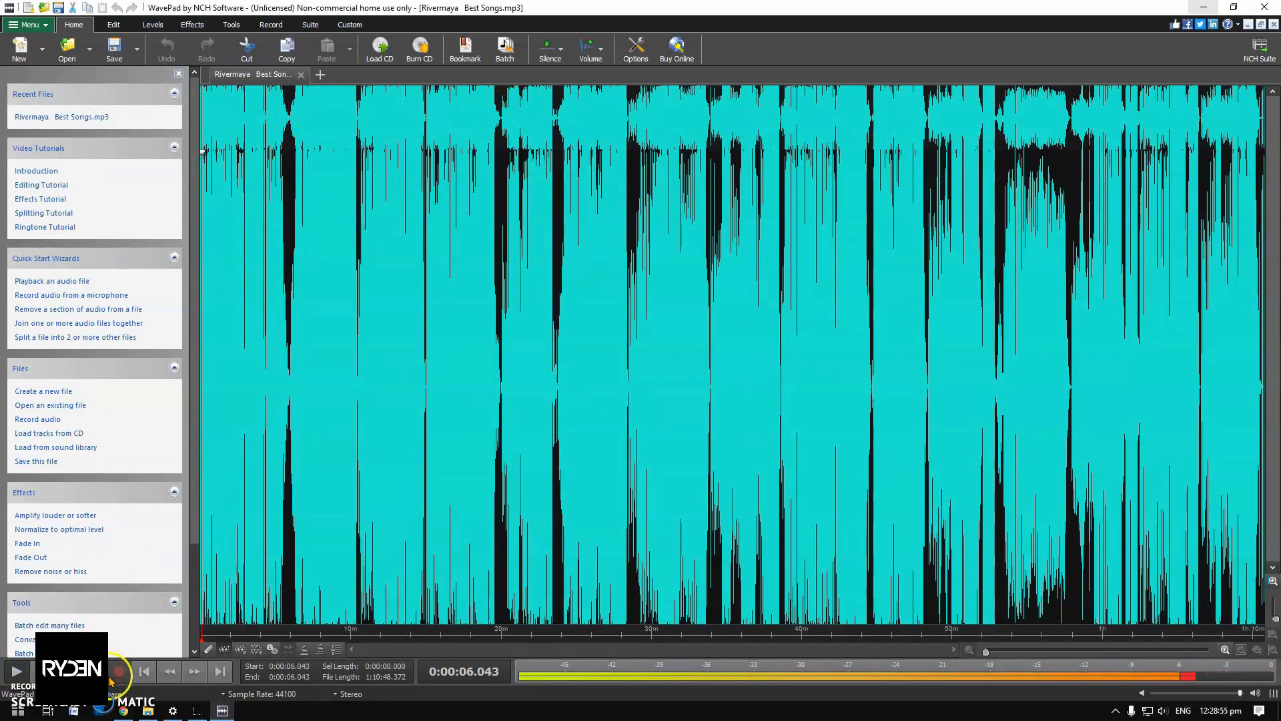
{"action": "left_click", "coordinate": [26, 671]}
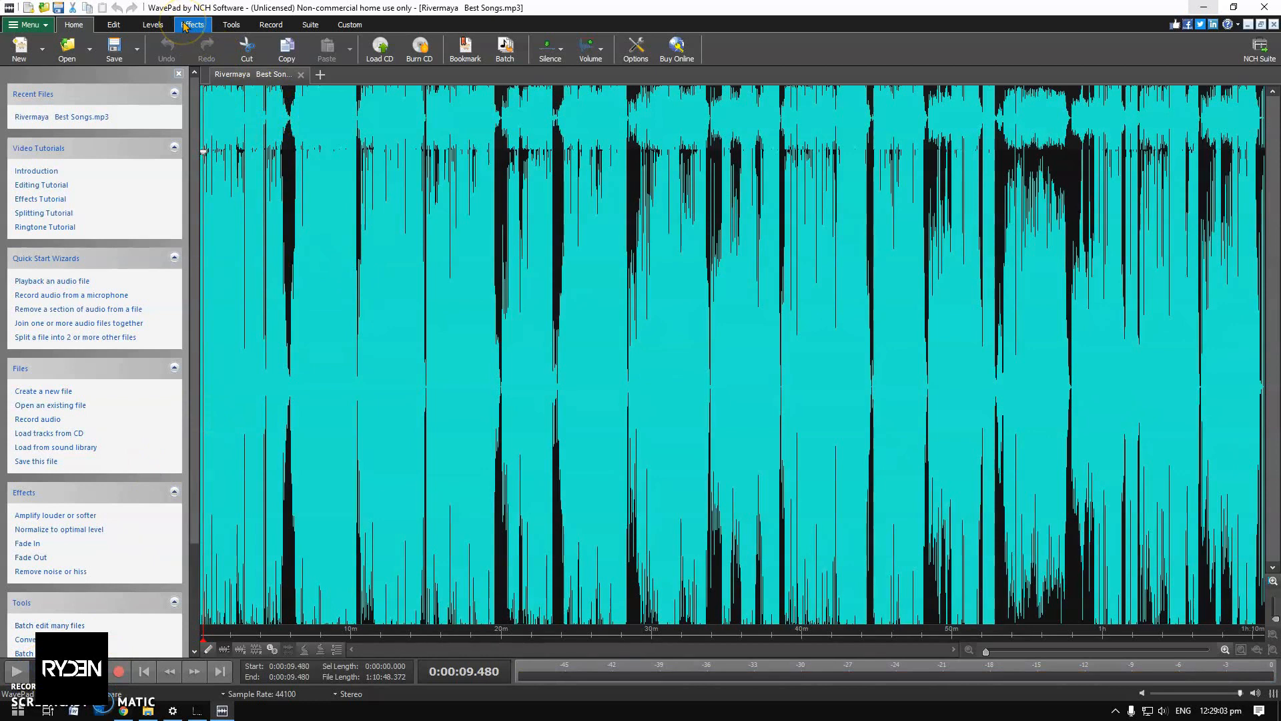
{"action": "left_click", "coordinate": [332, 160]}
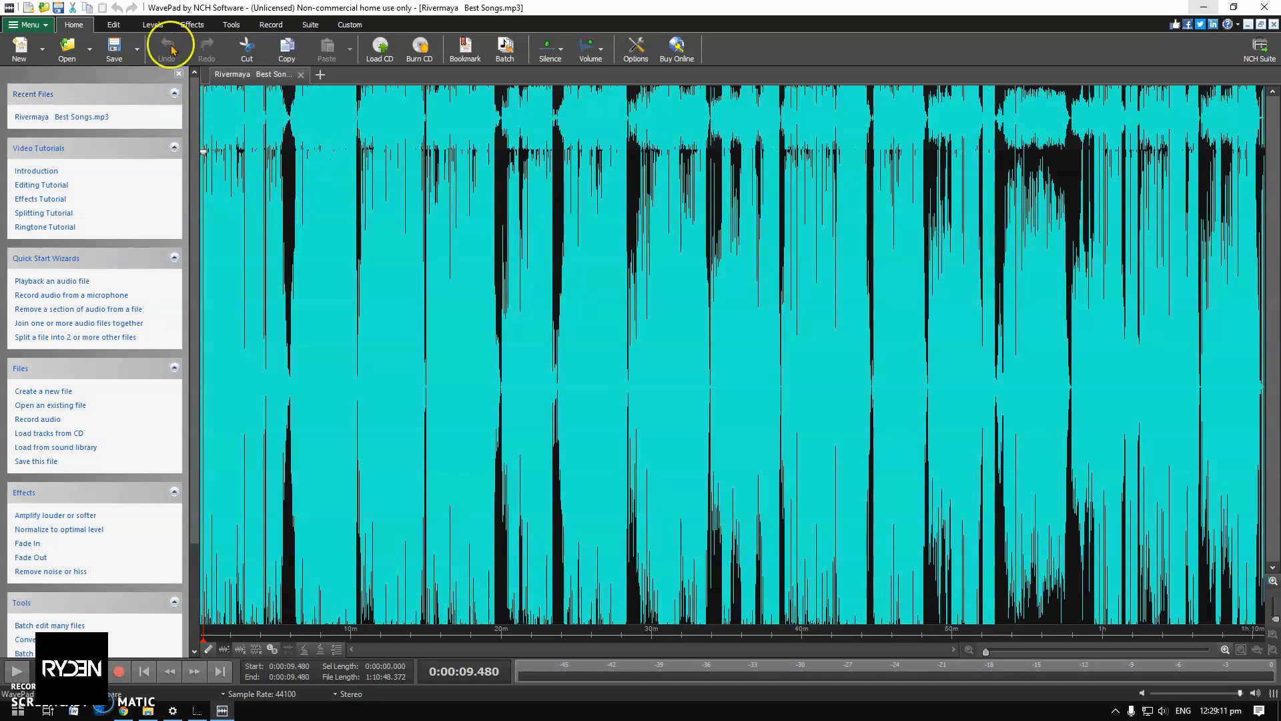
- Start a Speed and Pitch Change effect on the whole song with Speed-Pitch Adjust set to 124.938%
{"action": "left_click", "coordinate": [192, 24]}
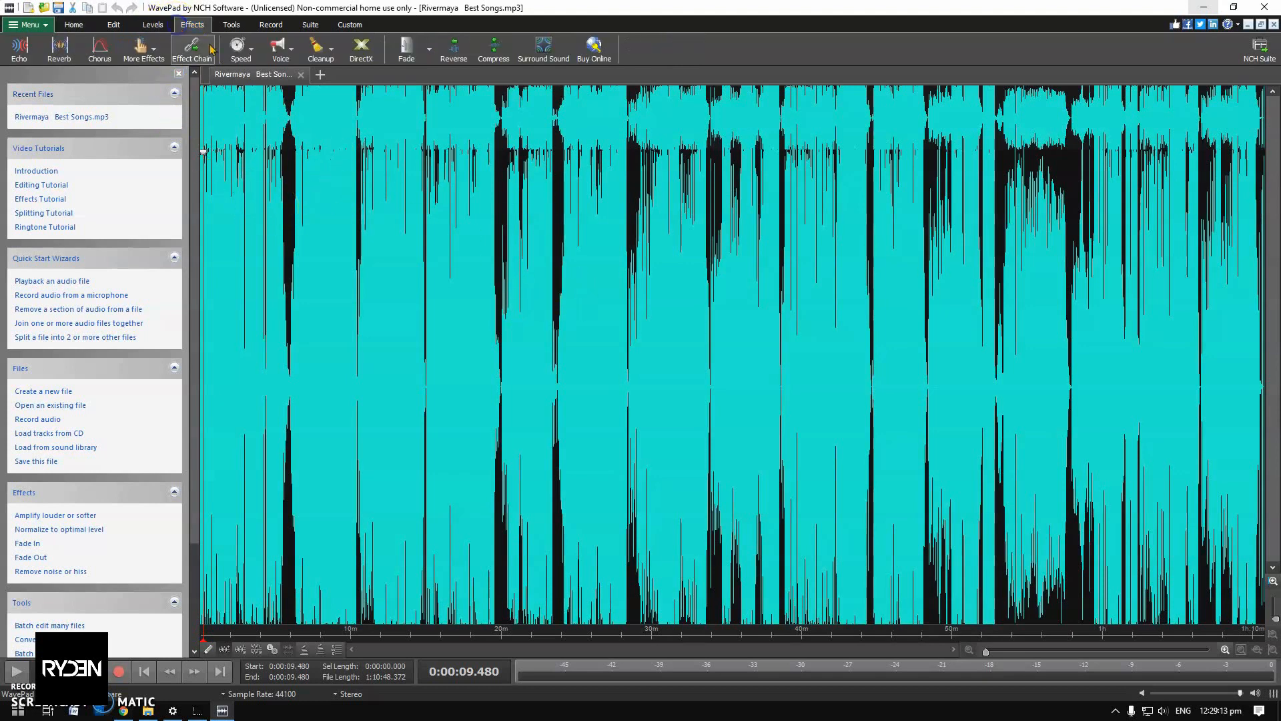
{"action": "left_click", "coordinate": [248, 48]}
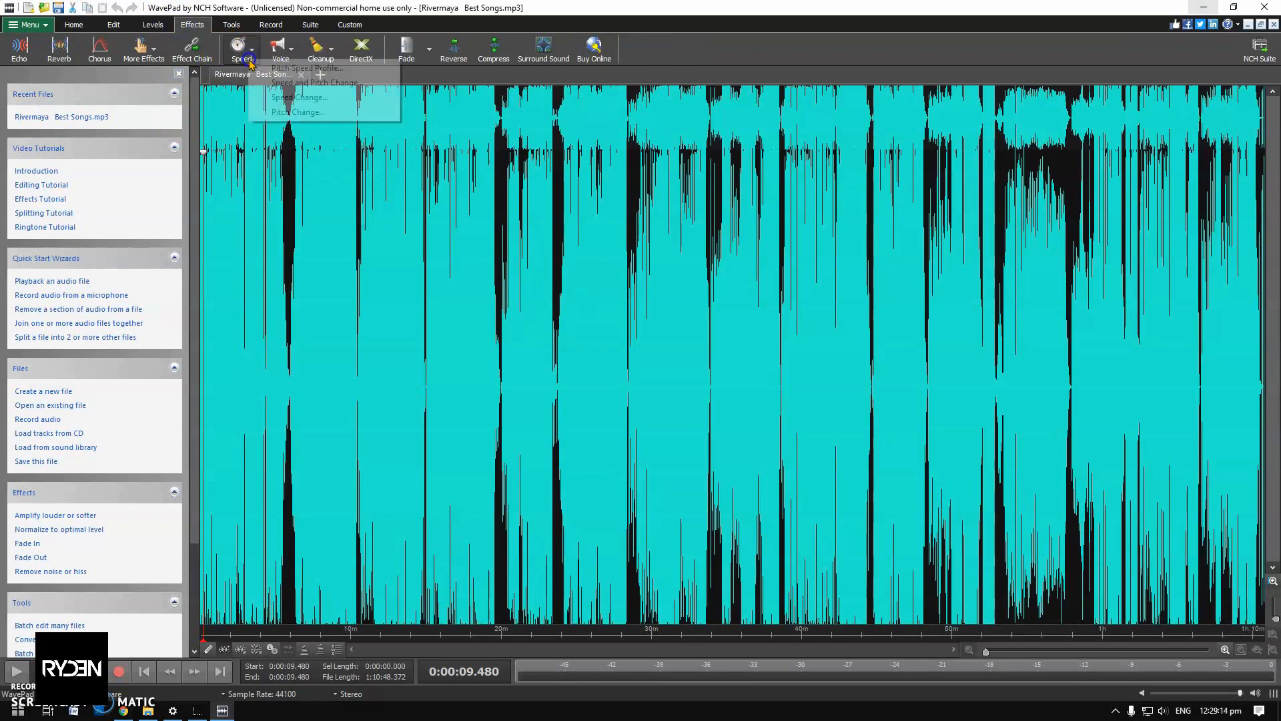
{"action": "left_click", "coordinate": [287, 83]}
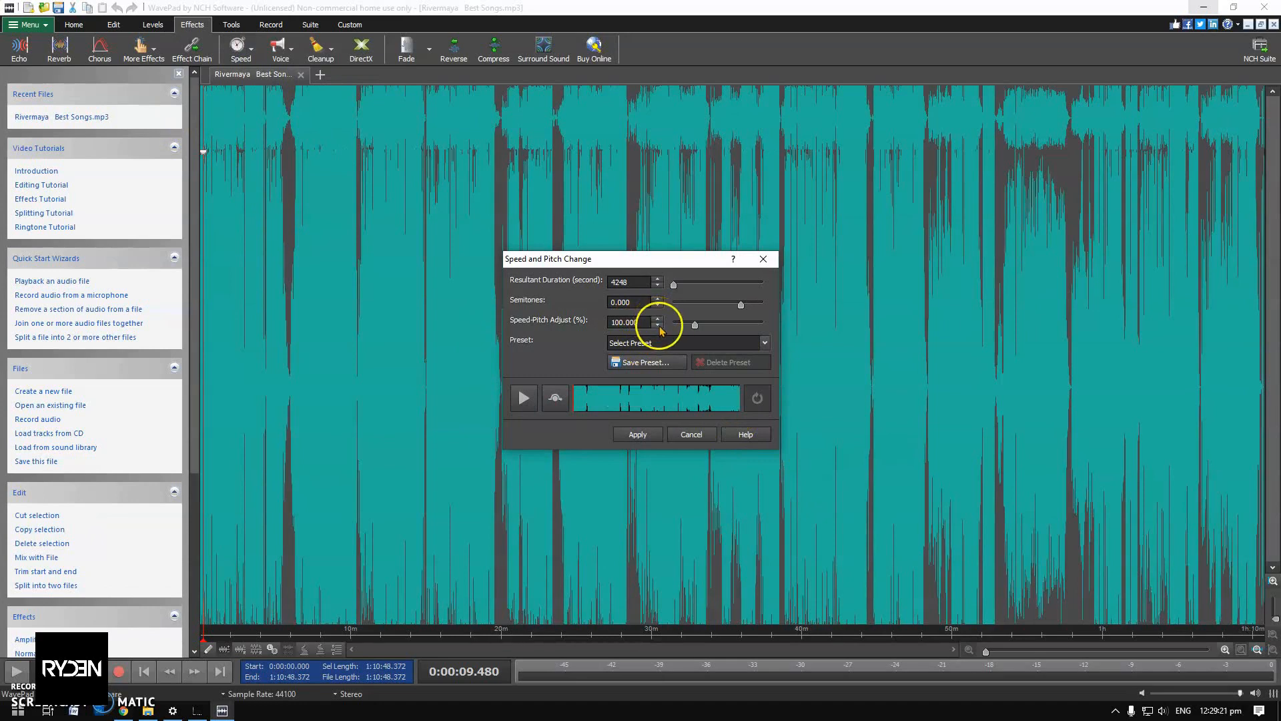
{"action": "left_click", "coordinate": [659, 321]}
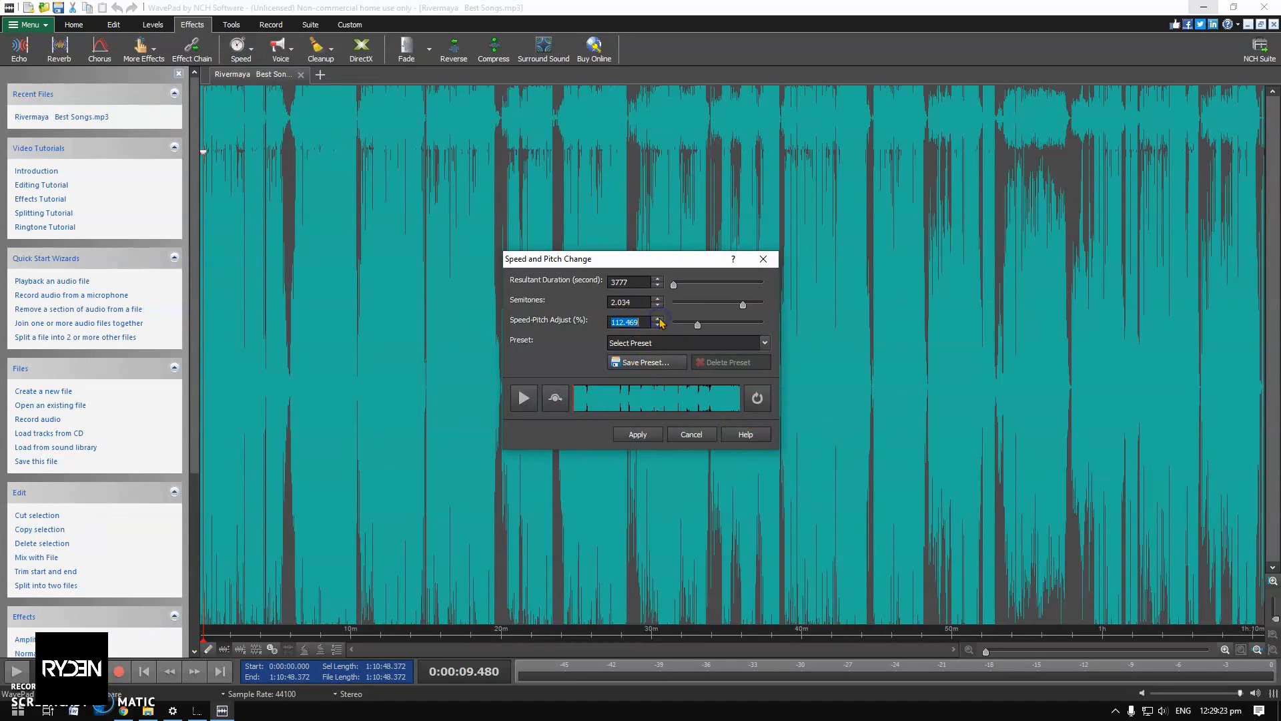
{"action": "left_click", "coordinate": [660, 319]}
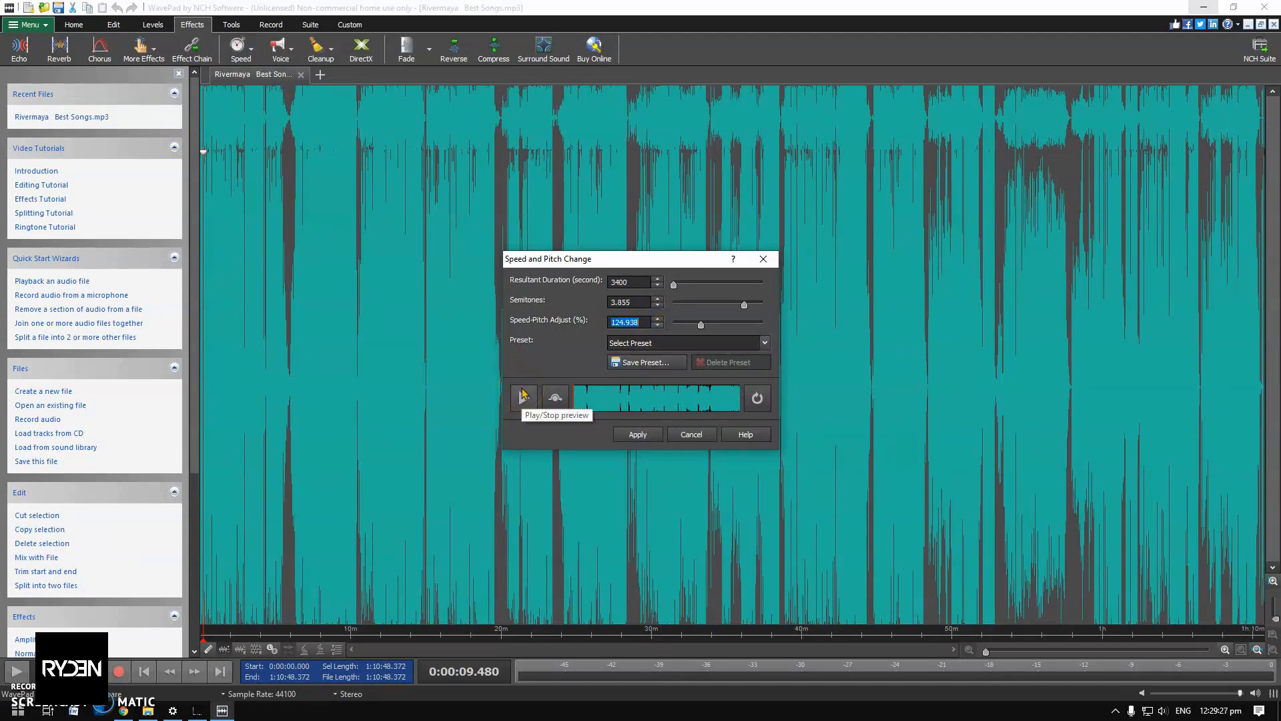
- Preview and apply the speed and pitch change, and play the processed song
{"action": "left_click", "coordinate": [524, 395]}
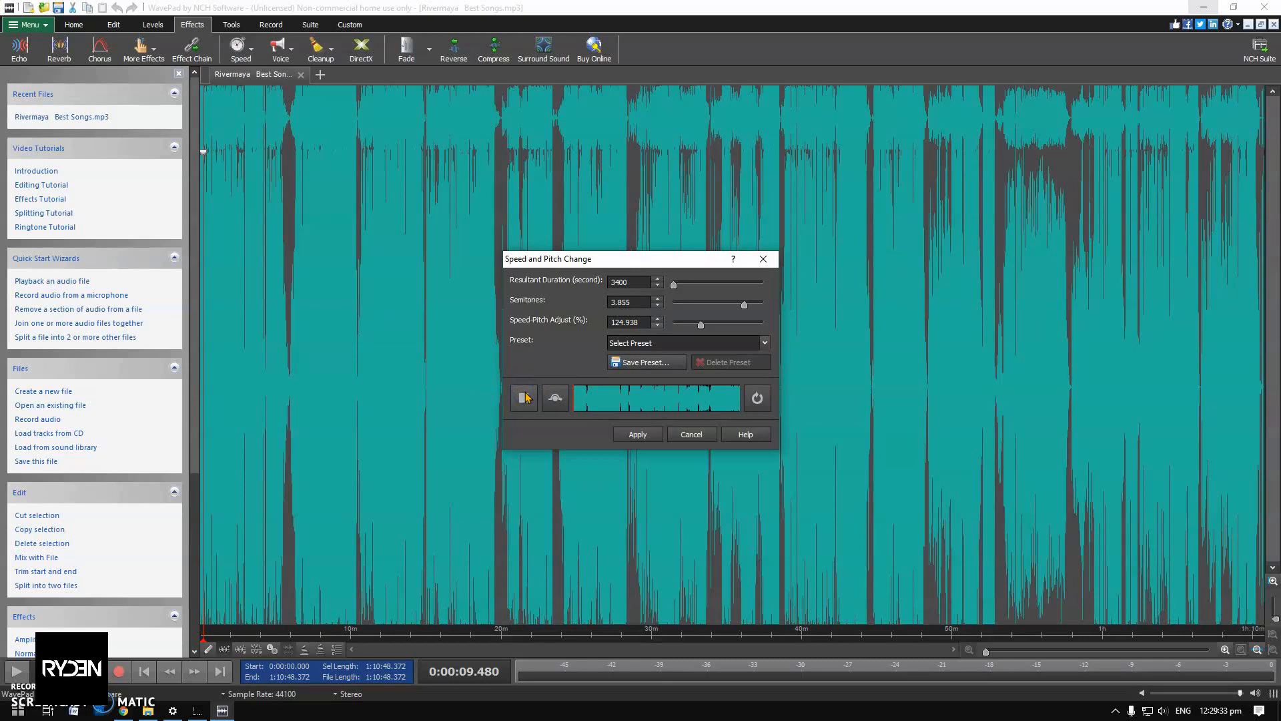
{"action": "left_click", "coordinate": [652, 438]}
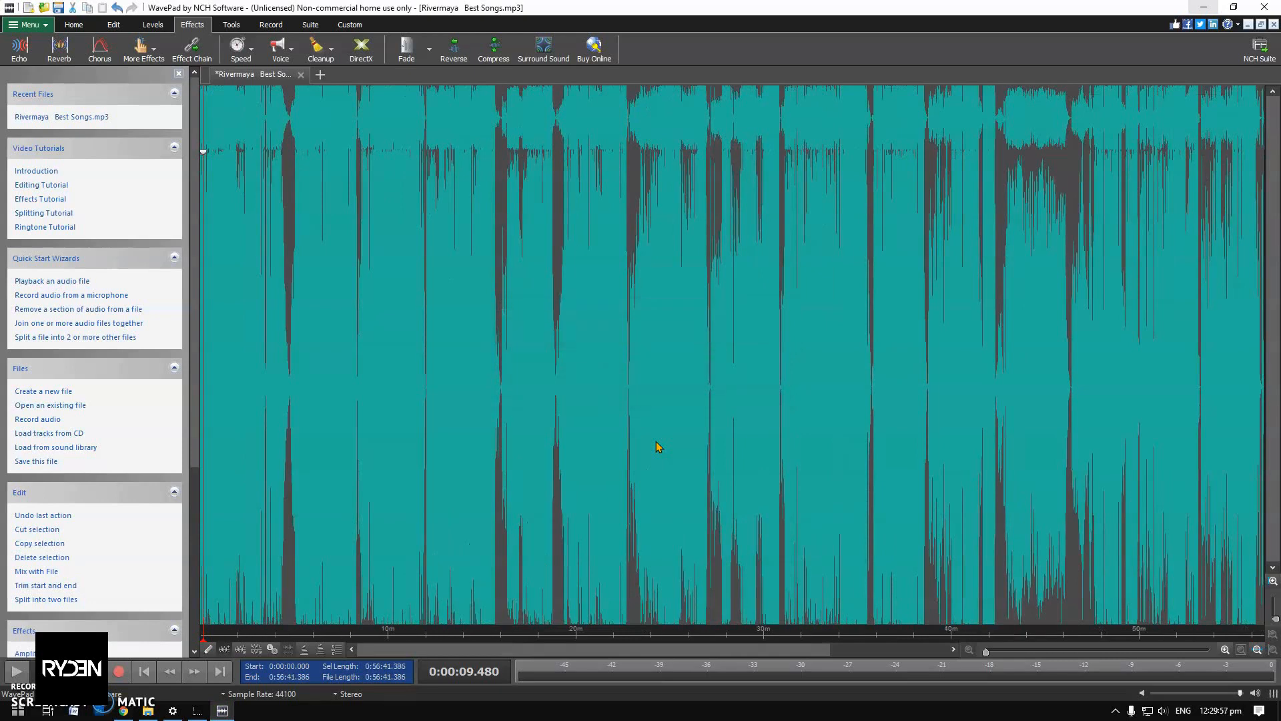
{"action": "left_click", "coordinate": [15, 670]}
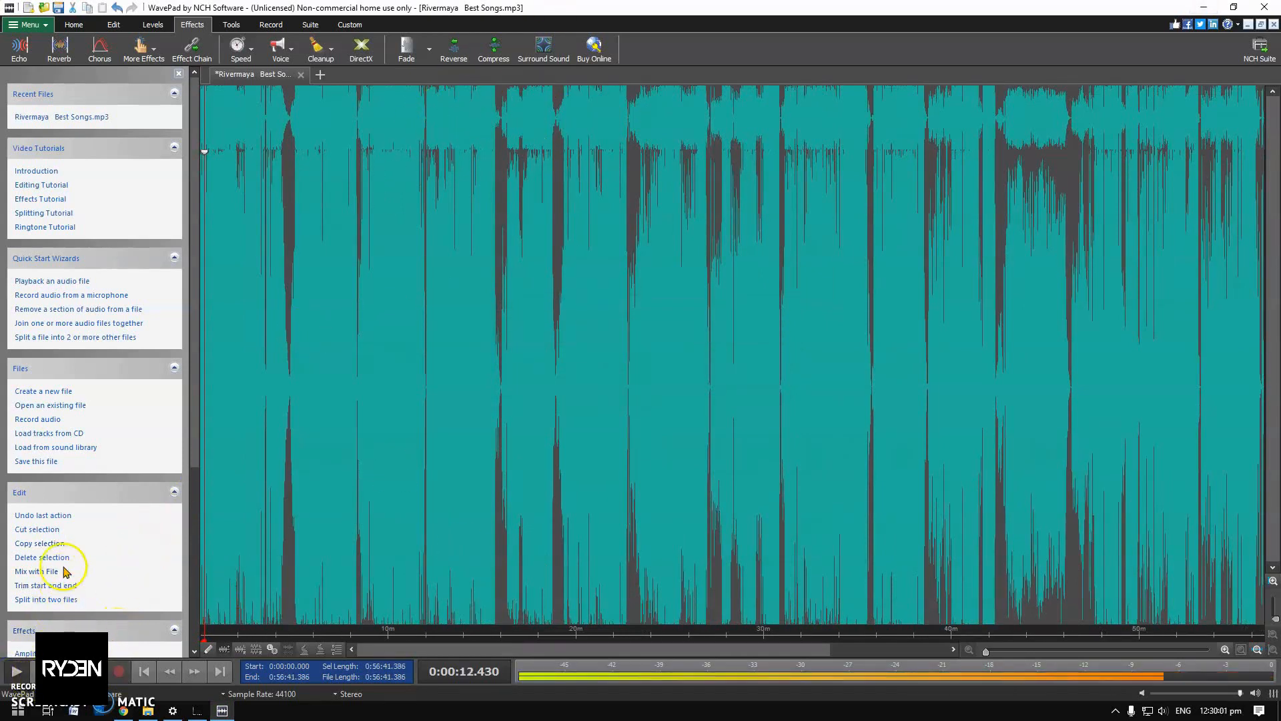
- Save the edited audio as the MP3 "Rivermaya Best Songs speed pitch" in Movies with 192 kbps constant bitrate, and play it
{"action": "left_click", "coordinate": [42, 27]}
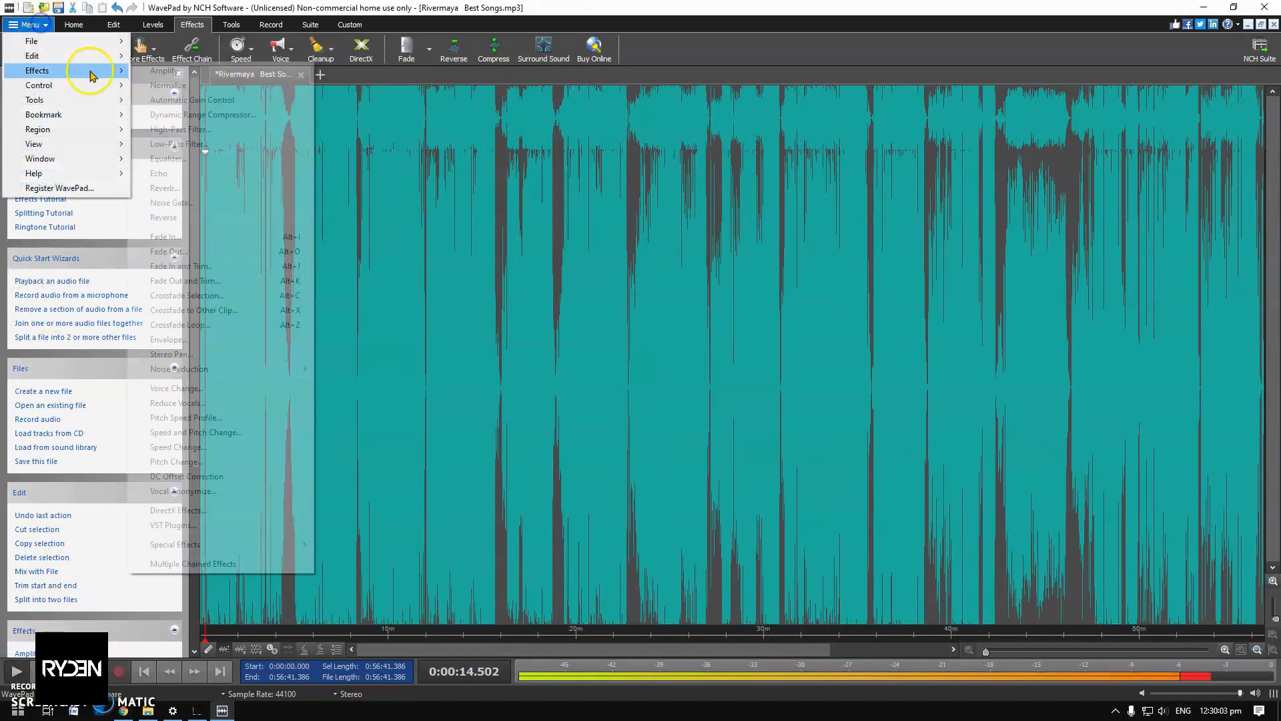
{"action": "mouse_move", "coordinate": [67, 70]}
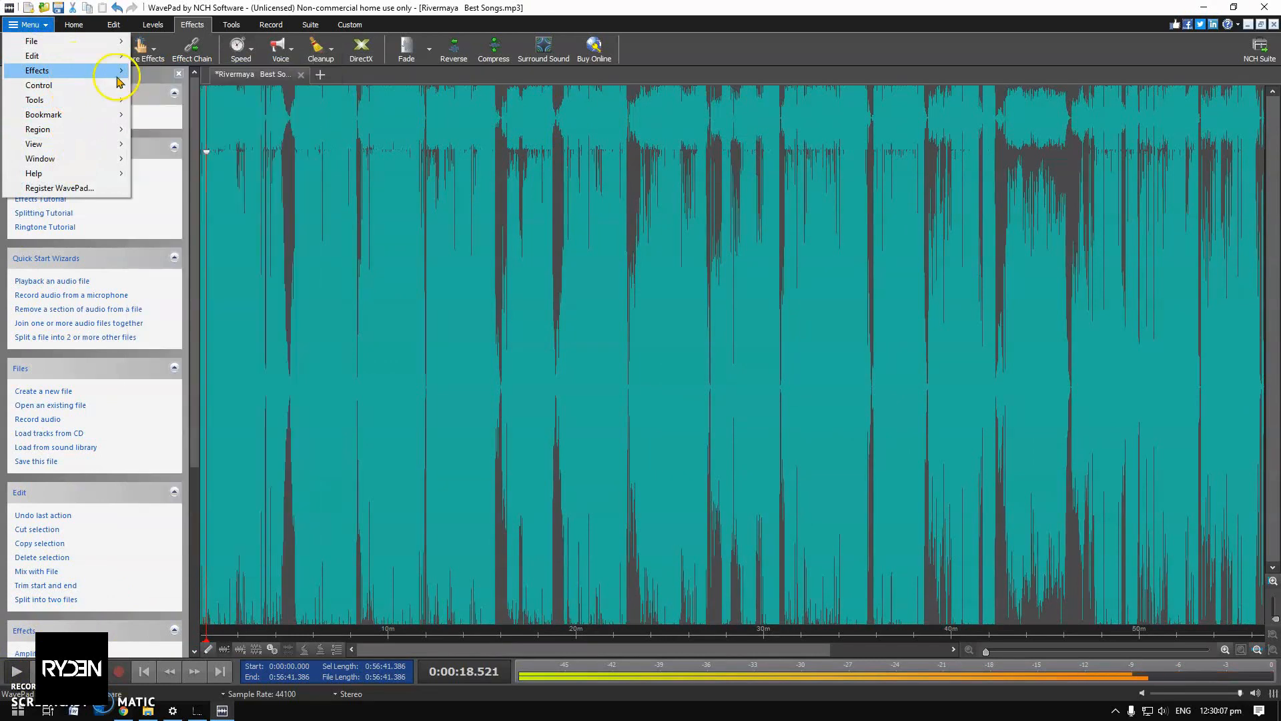
{"action": "mouse_move", "coordinate": [93, 42]}
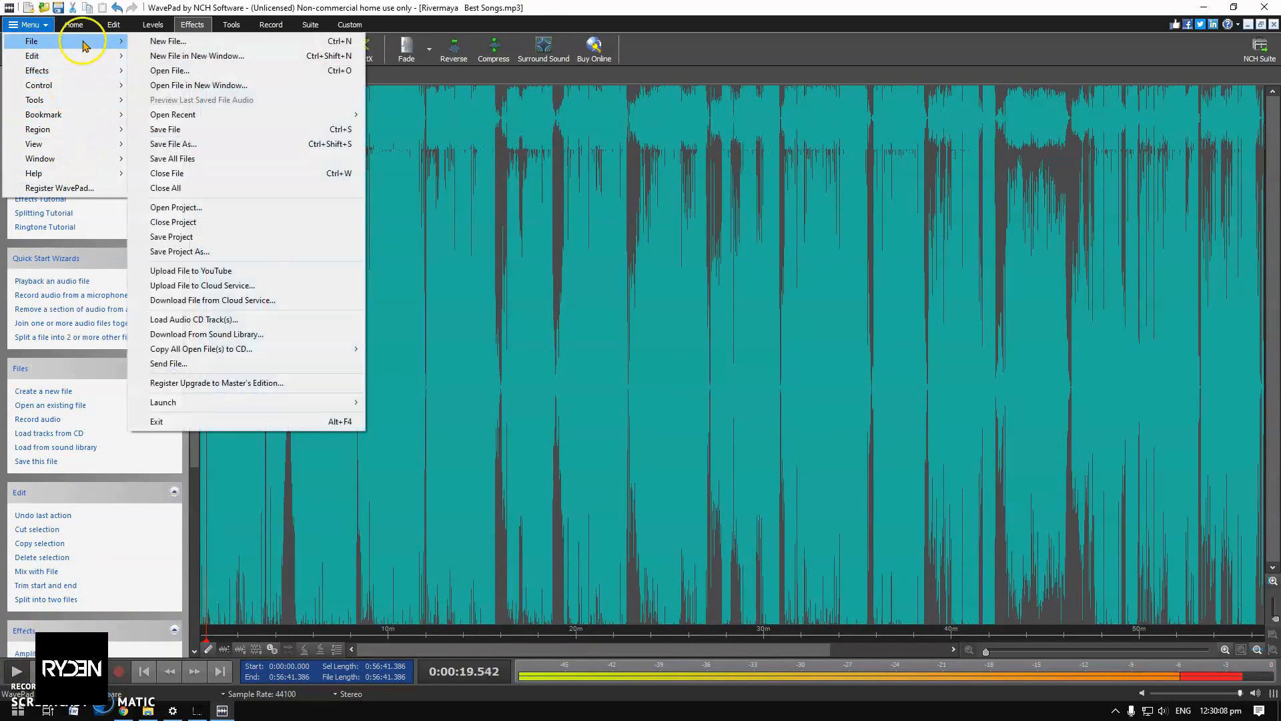
{"action": "left_click", "coordinate": [176, 145]}
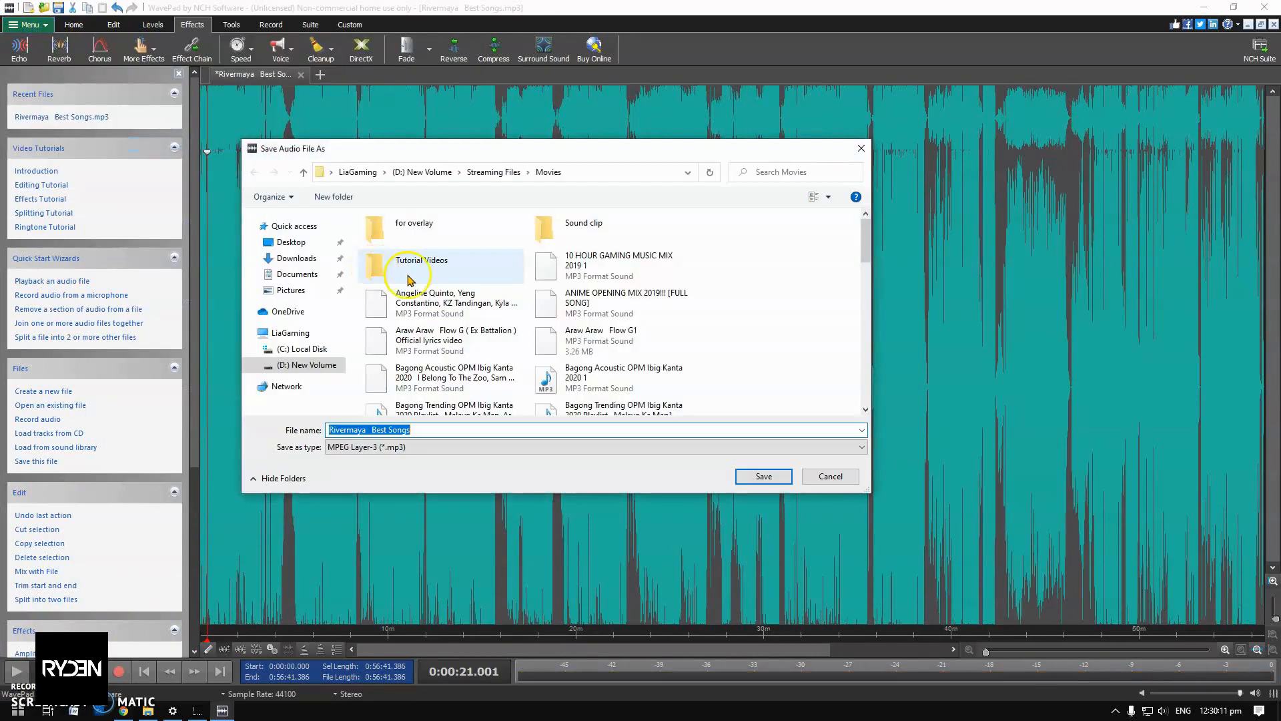
{"action": "left_click", "coordinate": [439, 435]}
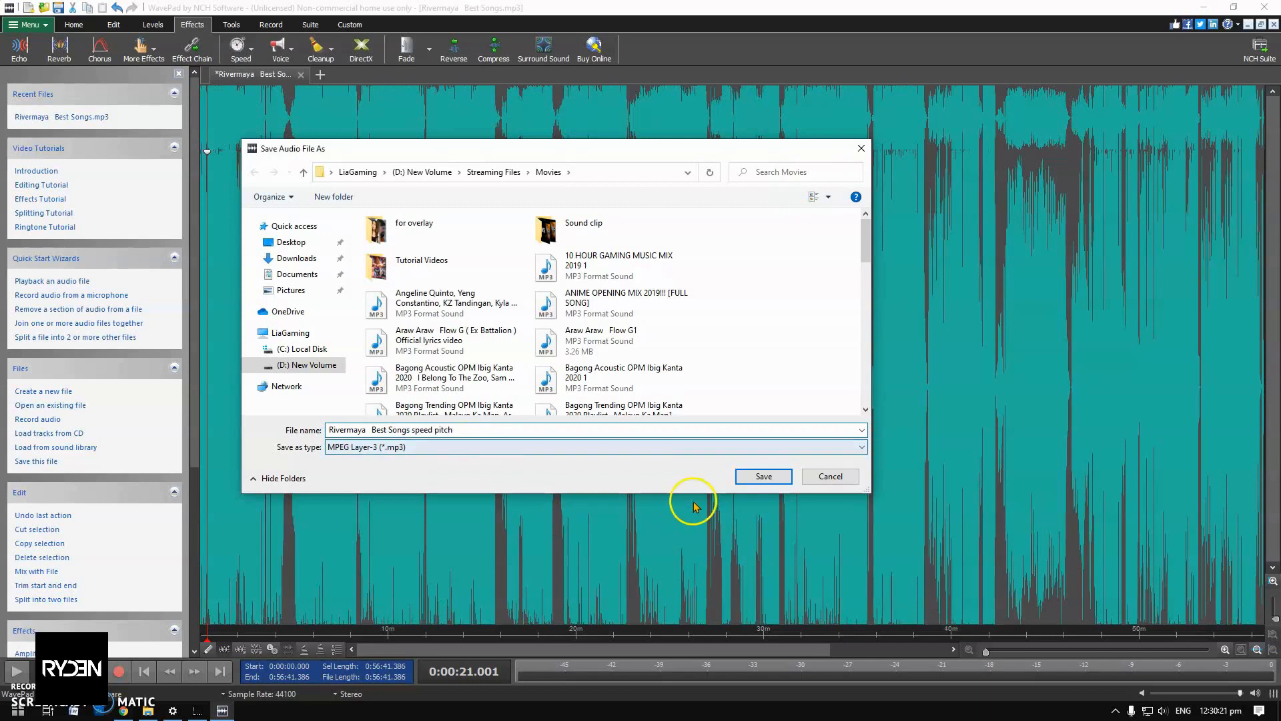
{"action": "left_click", "coordinate": [760, 476]}
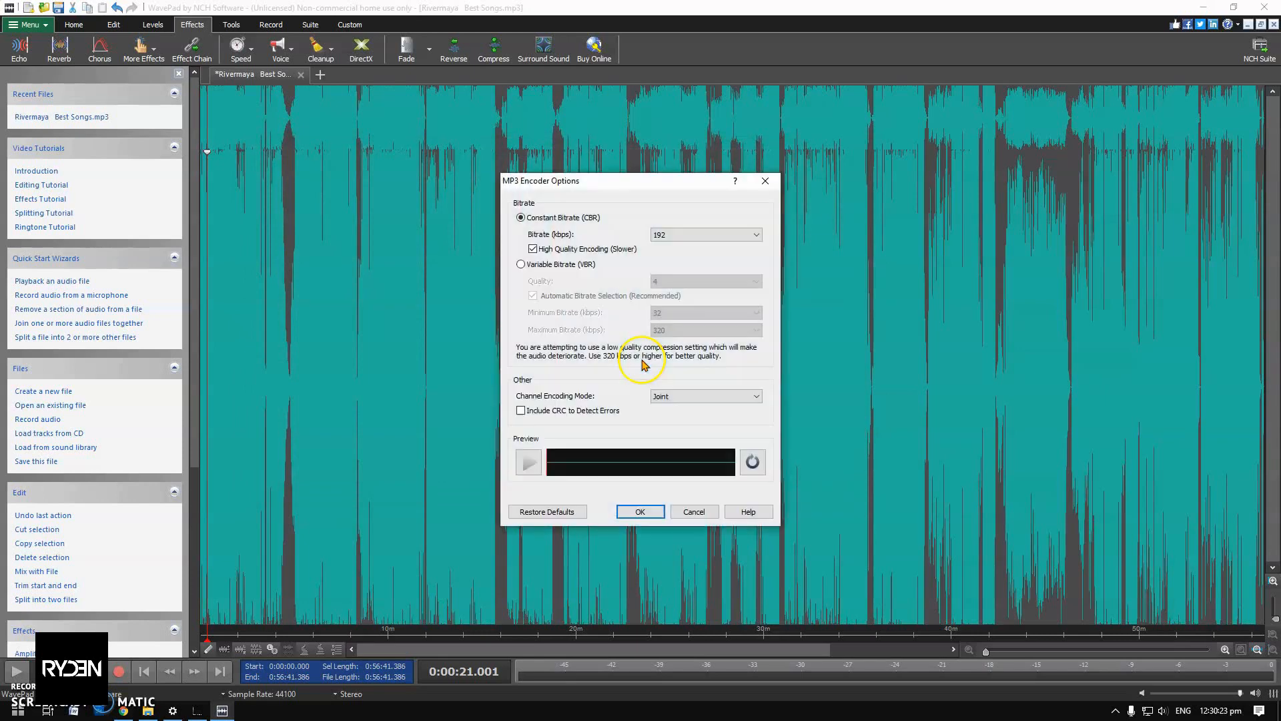
{"action": "left_click", "coordinate": [656, 508]}
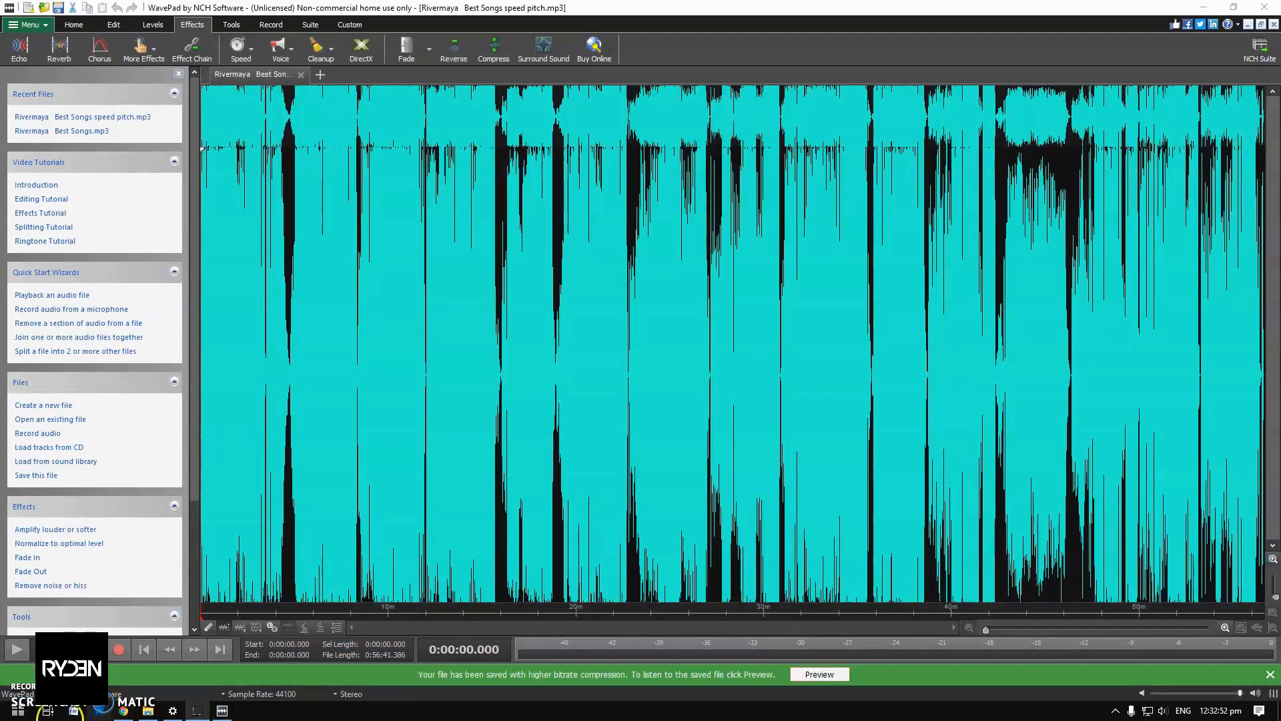
{"action": "left_click", "coordinate": [16, 649]}
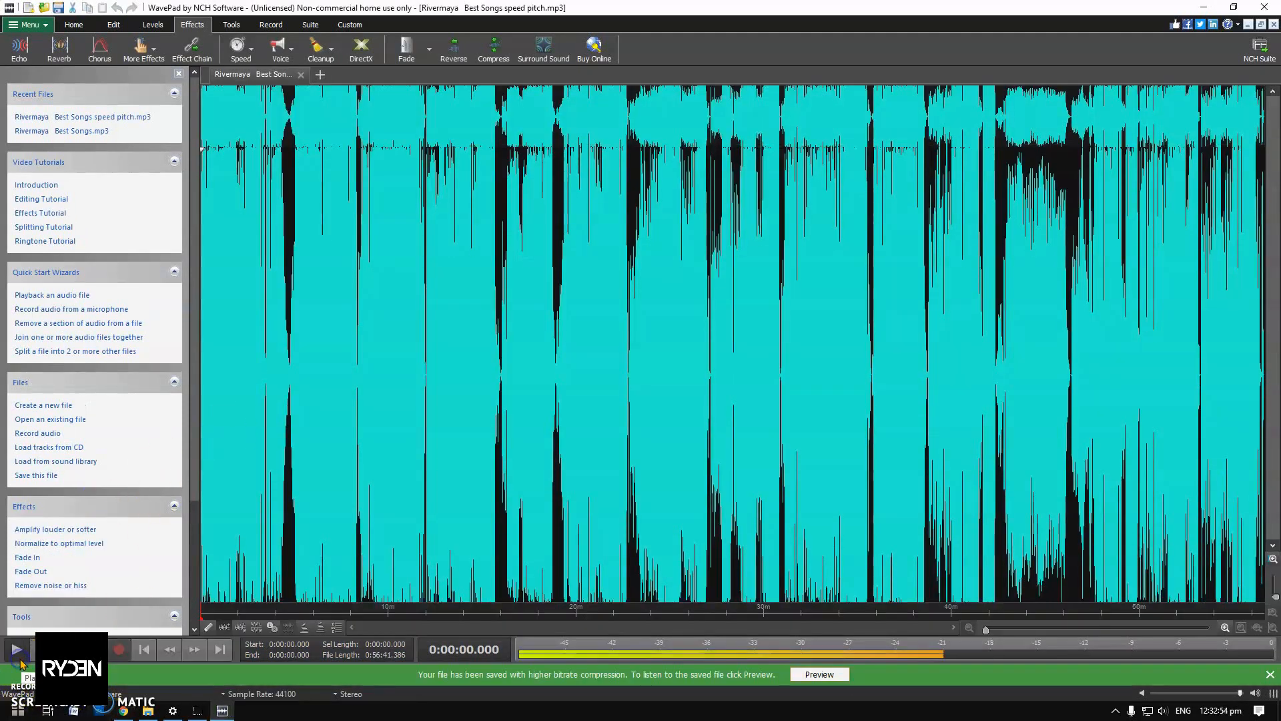